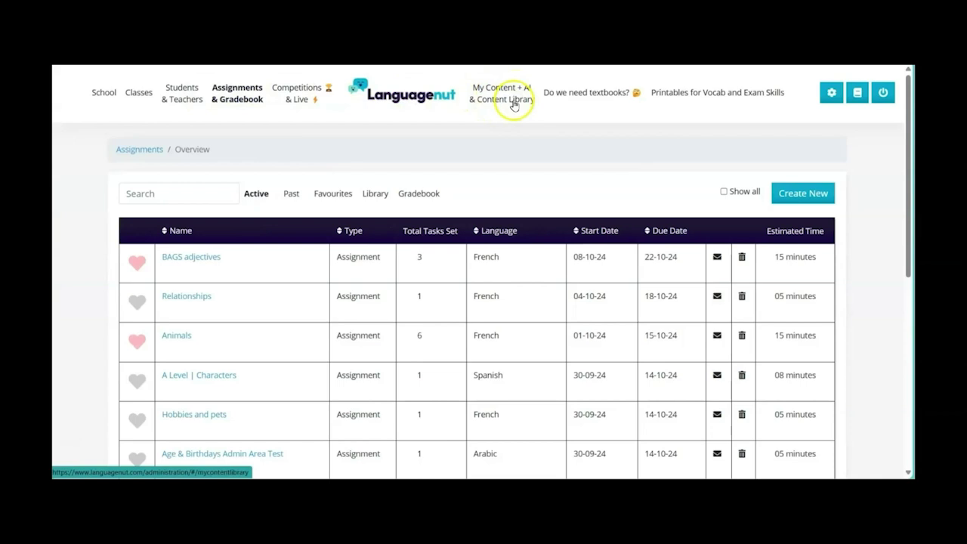
Open the shared Content Library filtered to Spanish Vocabs, ready for a search term
{"action": "left_click", "coordinate": [502, 106]}
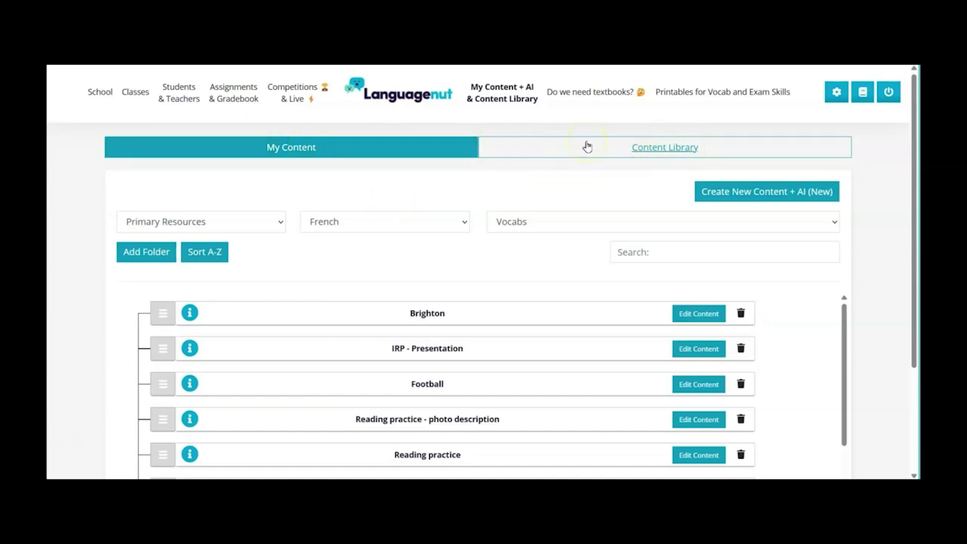
{"action": "left_click", "coordinate": [587, 146]}
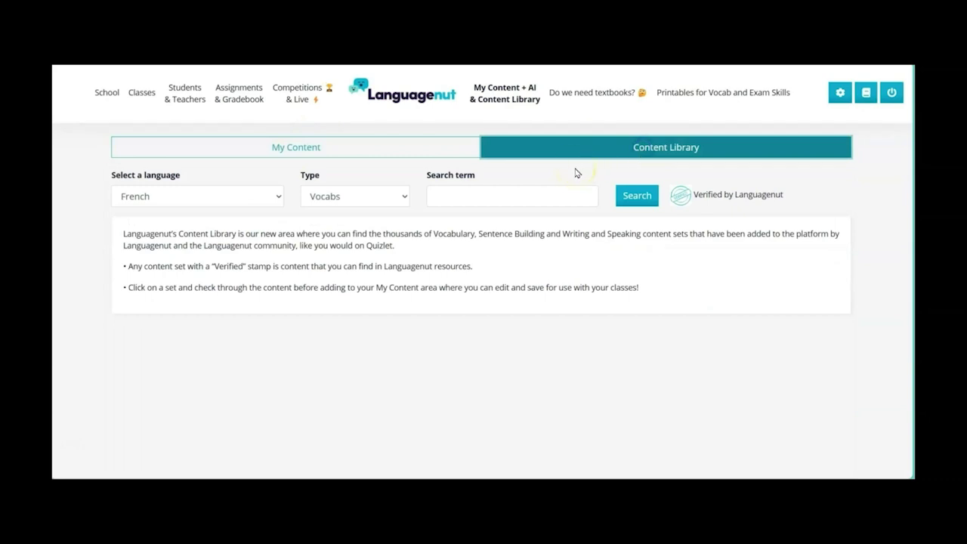
{"action": "left_click", "coordinate": [234, 197]}
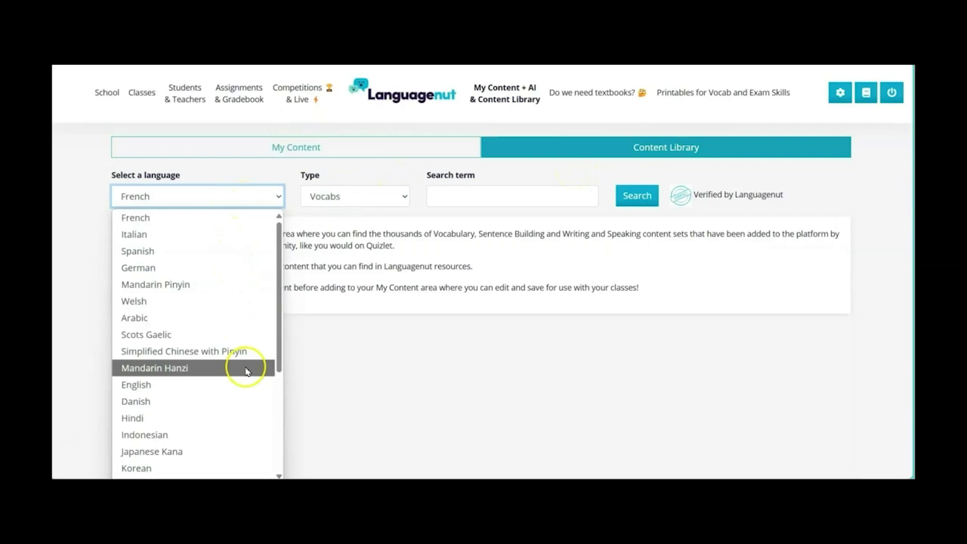
{"action": "scroll", "coordinate": [244, 371], "scroll_direction": "down", "scroll_amount": 3}
{"action": "scroll", "coordinate": [246, 371], "scroll_direction": "up", "scroll_amount": 3}
{"action": "left_click", "coordinate": [202, 258]}
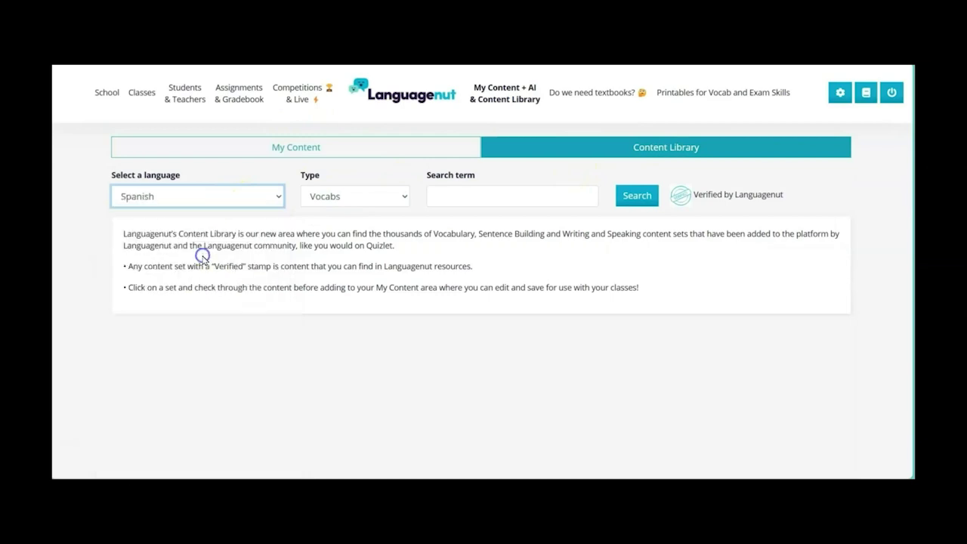
{"action": "left_click", "coordinate": [342, 204]}
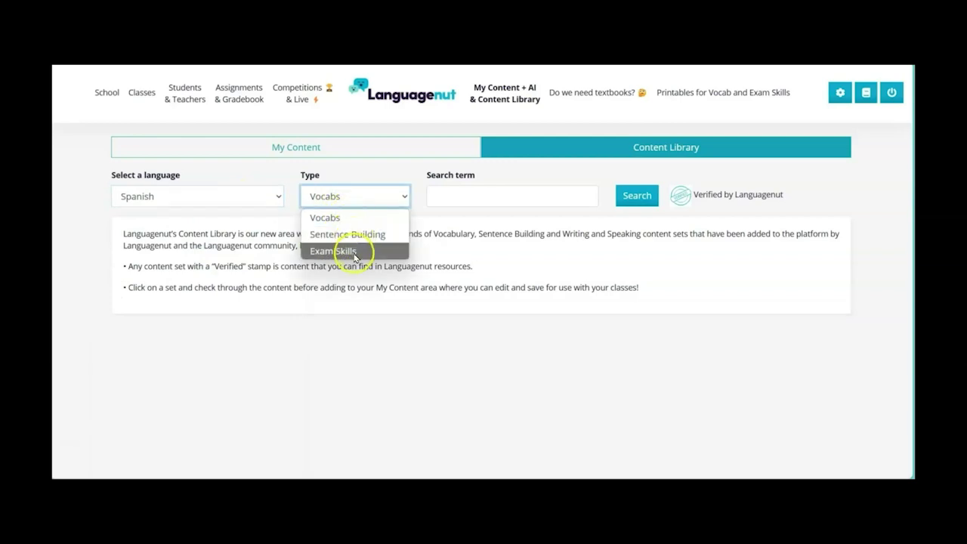
{"action": "left_click", "coordinate": [365, 219]}
{"action": "left_click", "coordinate": [472, 197]}
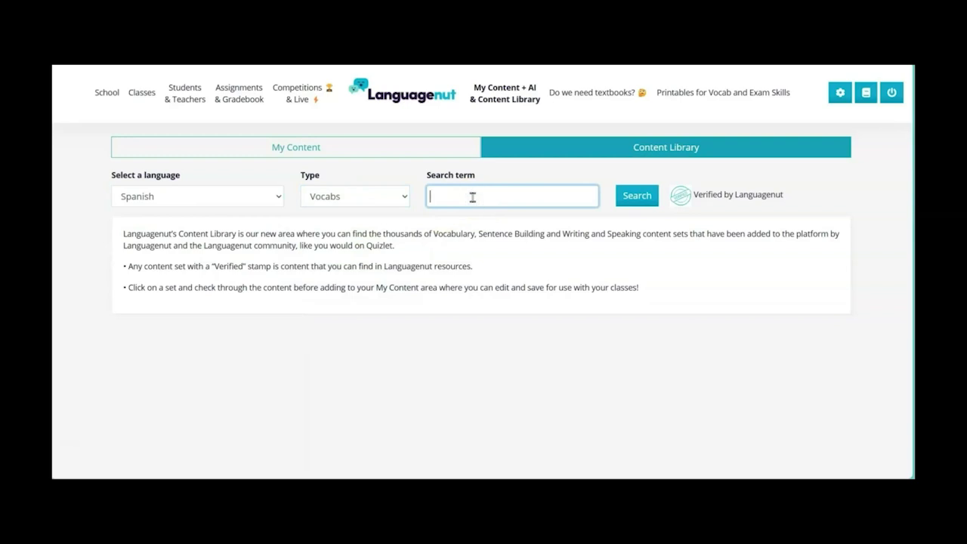
Search the library for 'familia' and browse the matching Spanish vocab sets
{"action": "type", "text": "familia"}
{"action": "key", "text": "Return"}
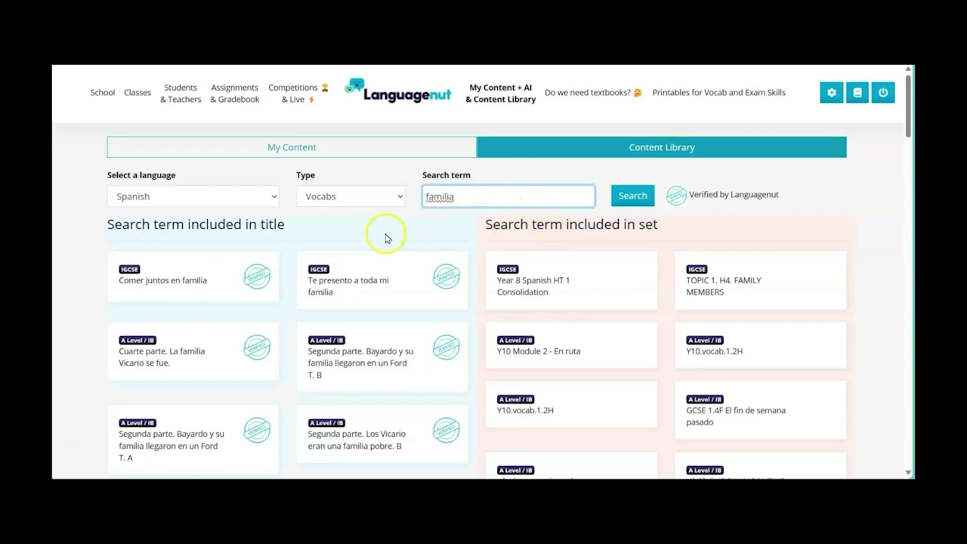
{"action": "left_click", "coordinate": [248, 279]}
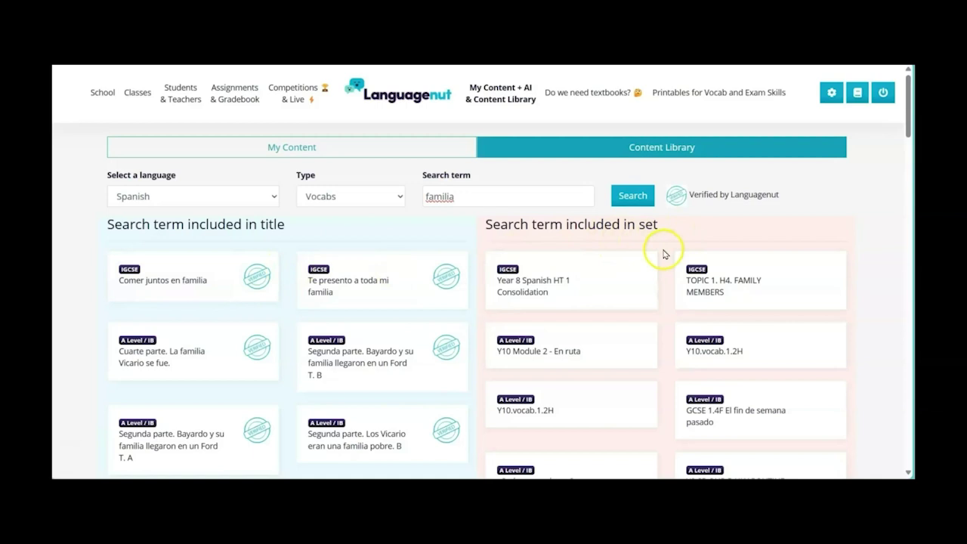
{"action": "scroll", "coordinate": [670, 249], "scroll_direction": "down", "scroll_amount": 4}
{"action": "scroll", "coordinate": [665, 256], "scroll_direction": "down", "scroll_amount": 12}
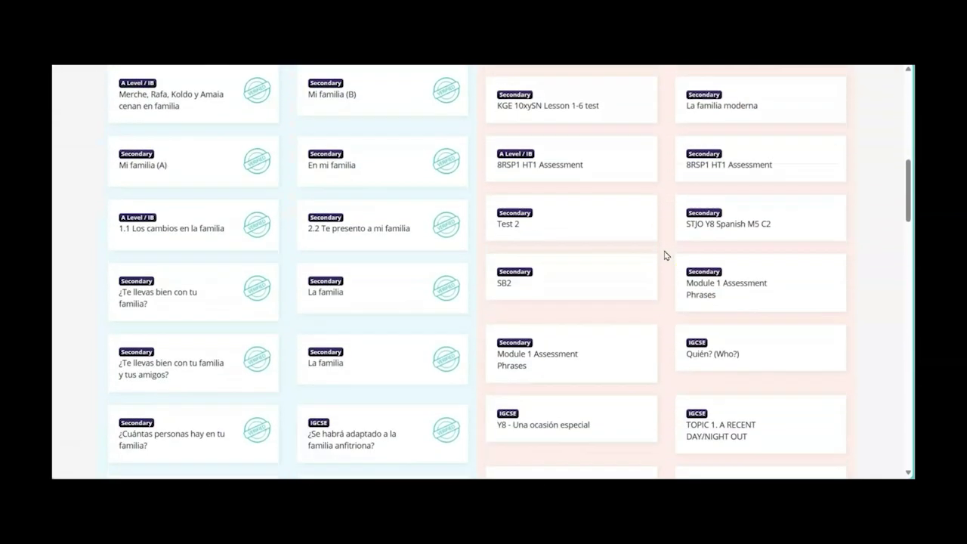
{"action": "scroll", "coordinate": [665, 255], "scroll_direction": "down", "scroll_amount": 4}
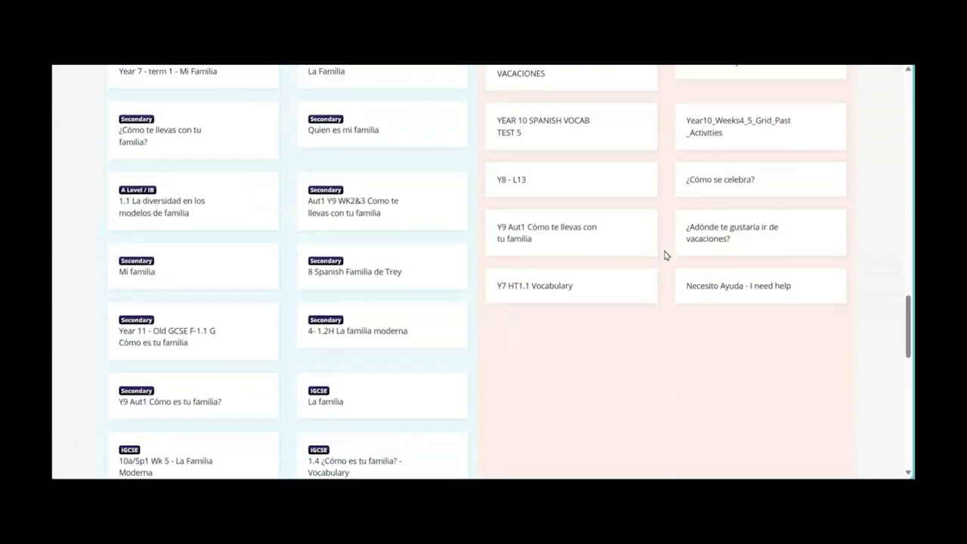
{"action": "scroll", "coordinate": [665, 256], "scroll_direction": "up", "scroll_amount": 7}
{"action": "scroll", "coordinate": [665, 255], "scroll_direction": "up", "scroll_amount": 15}
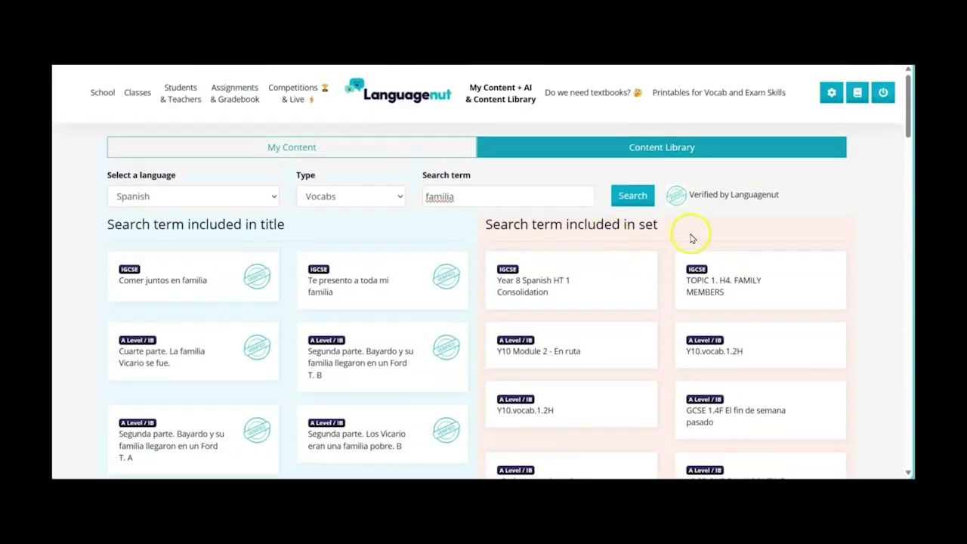
Return to My Content with the Secondary, Spanish and Vocabs filters selected
{"action": "left_click", "coordinate": [307, 145]}
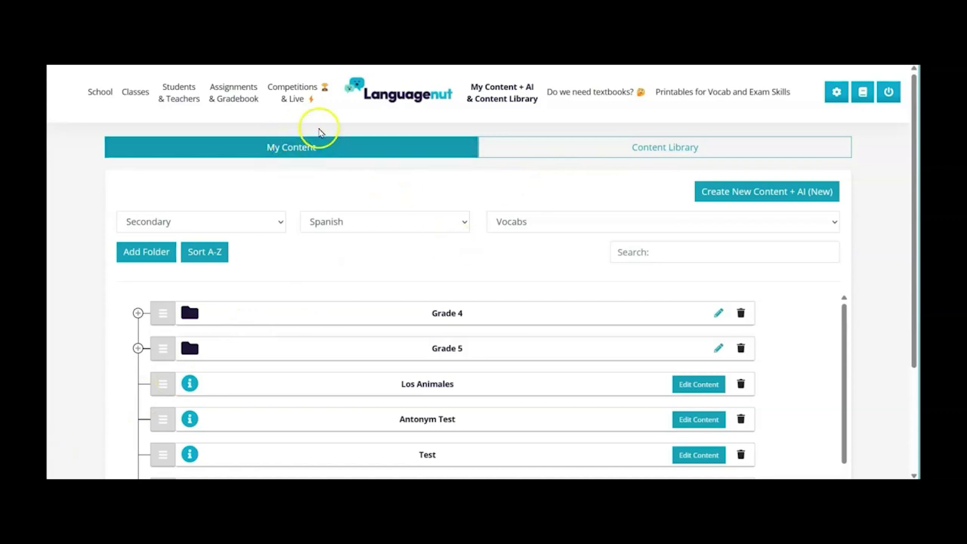
{"action": "left_click", "coordinate": [274, 222]}
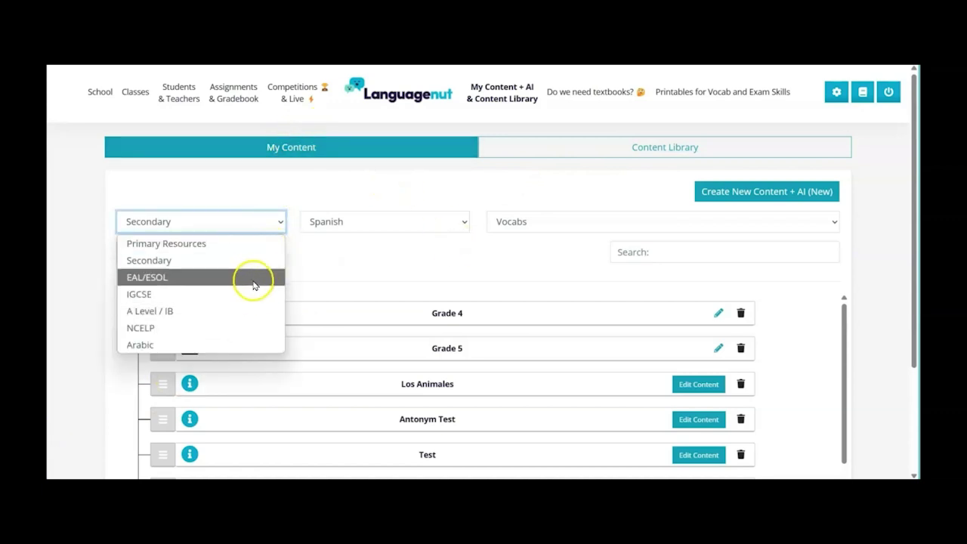
{"action": "left_click", "coordinate": [253, 262]}
{"action": "left_click", "coordinate": [333, 220]}
{"action": "left_click", "coordinate": [333, 277]}
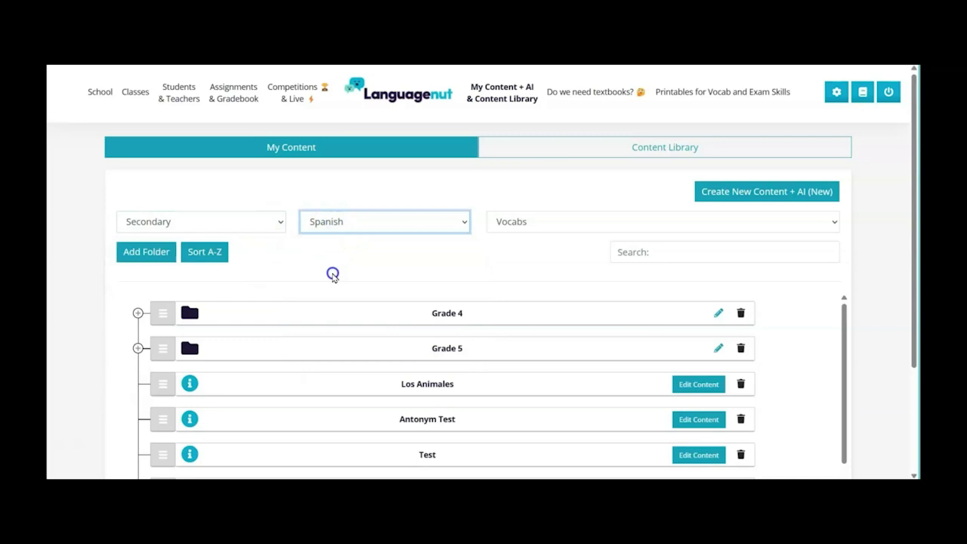
{"action": "left_click", "coordinate": [517, 221]}
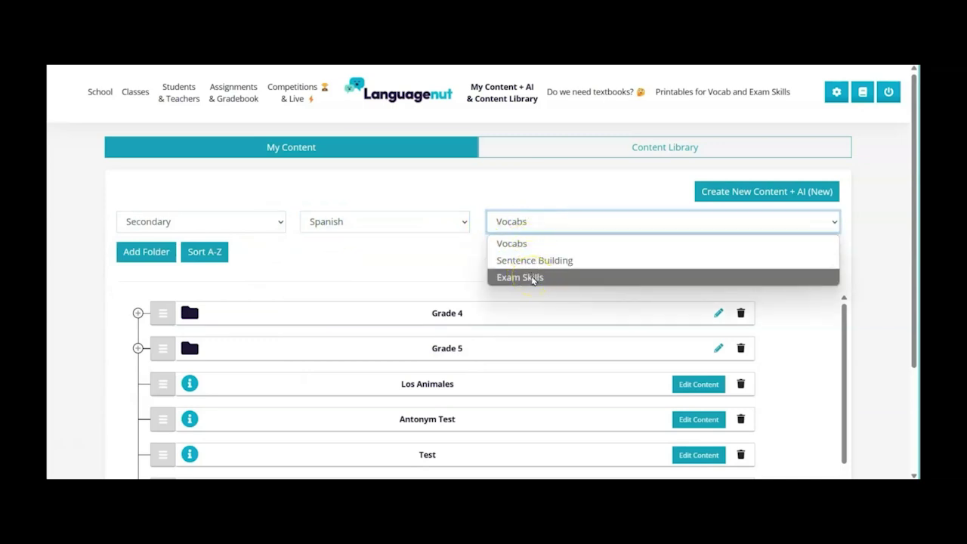
{"action": "left_click", "coordinate": [535, 244]}
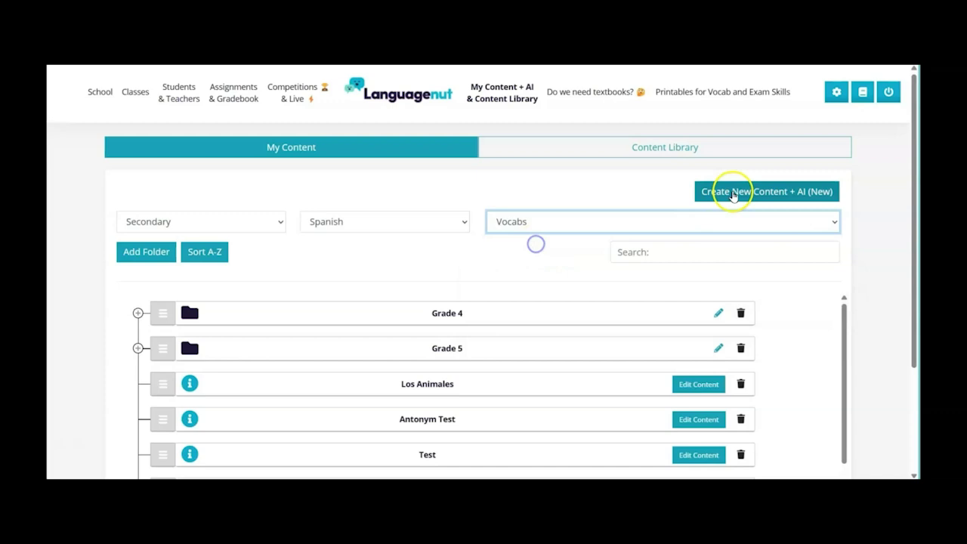
Start a new content set and look over the Create Custom Content page
{"action": "left_click", "coordinate": [733, 190]}
{"action": "scroll", "coordinate": [525, 272], "scroll_direction": "down", "scroll_amount": 3}
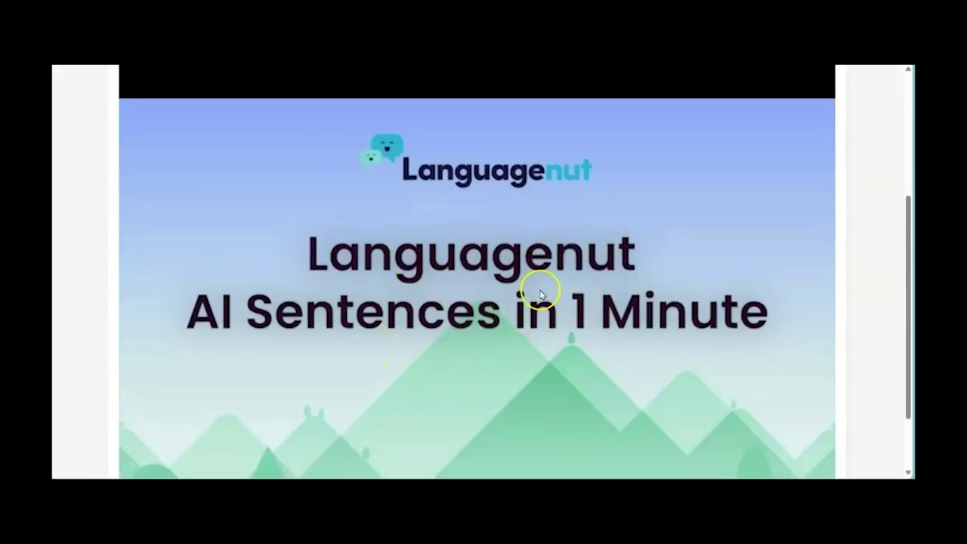
{"action": "scroll", "coordinate": [492, 328], "scroll_direction": "down", "scroll_amount": 1}
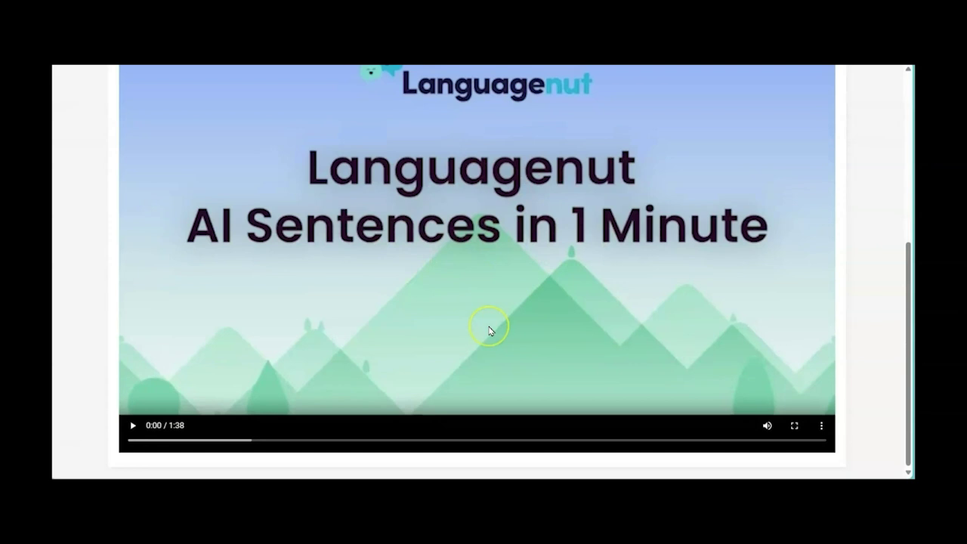
{"action": "scroll", "coordinate": [490, 330], "scroll_direction": "up", "scroll_amount": 4}
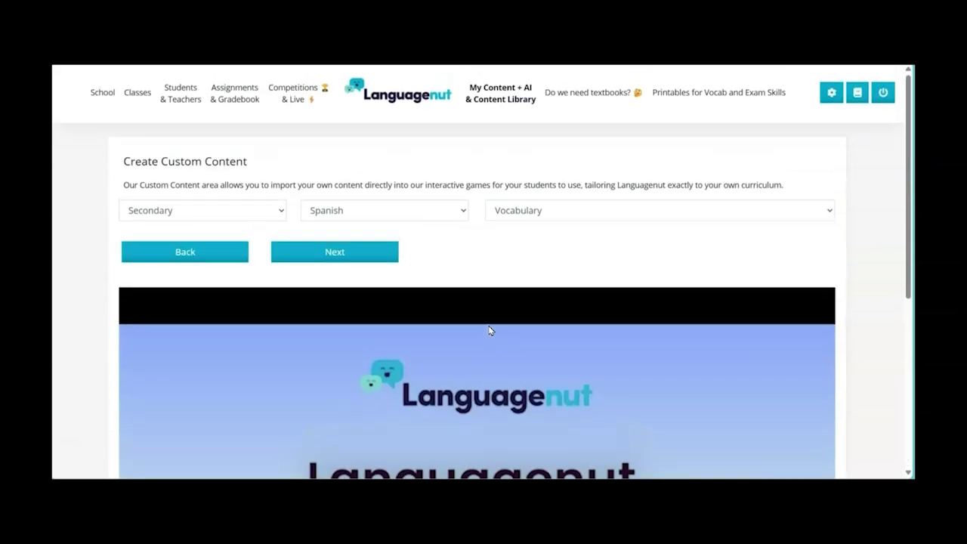
Title the new Spanish–English set 'La familia' with description 'Vocabulary for family'
{"action": "left_click", "coordinate": [371, 250]}
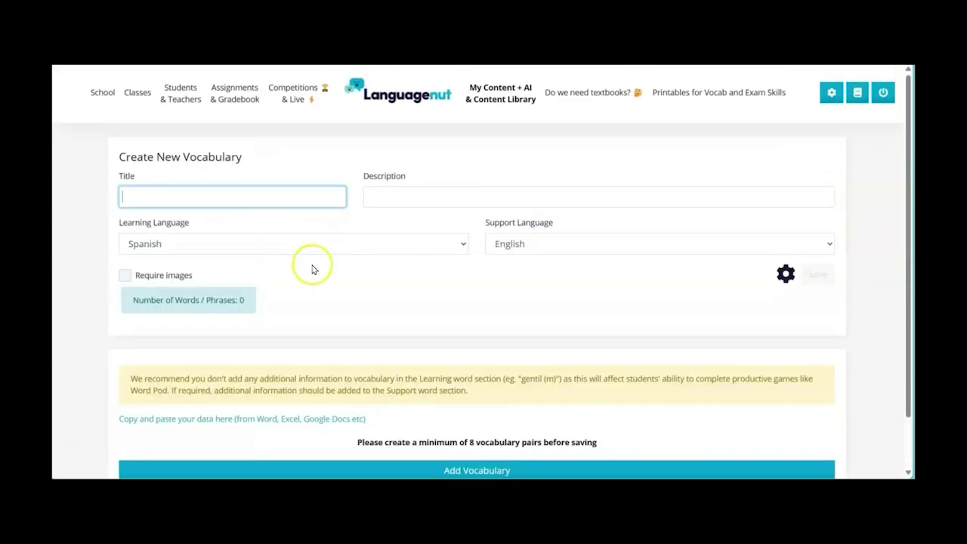
{"action": "type", "text": "La familia"}
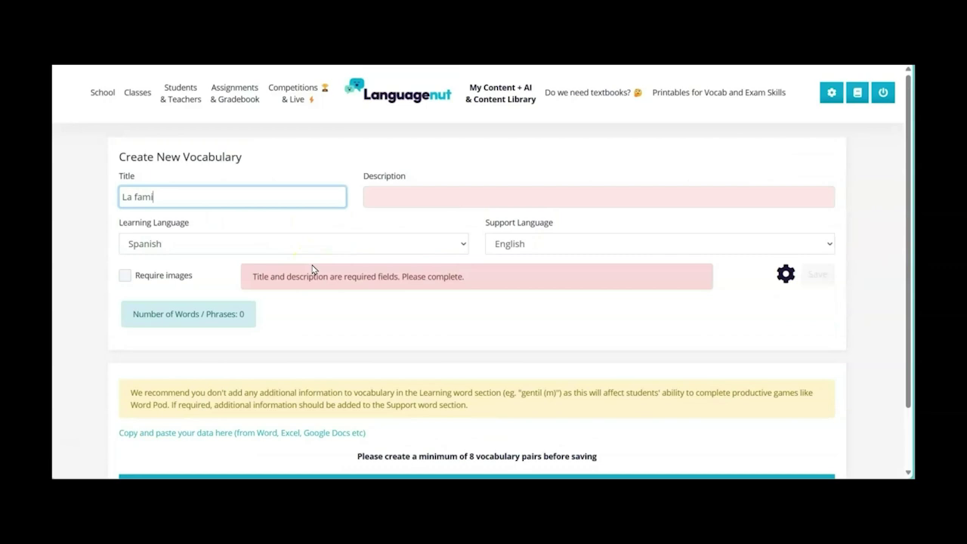
{"action": "left_click", "coordinate": [393, 195]}
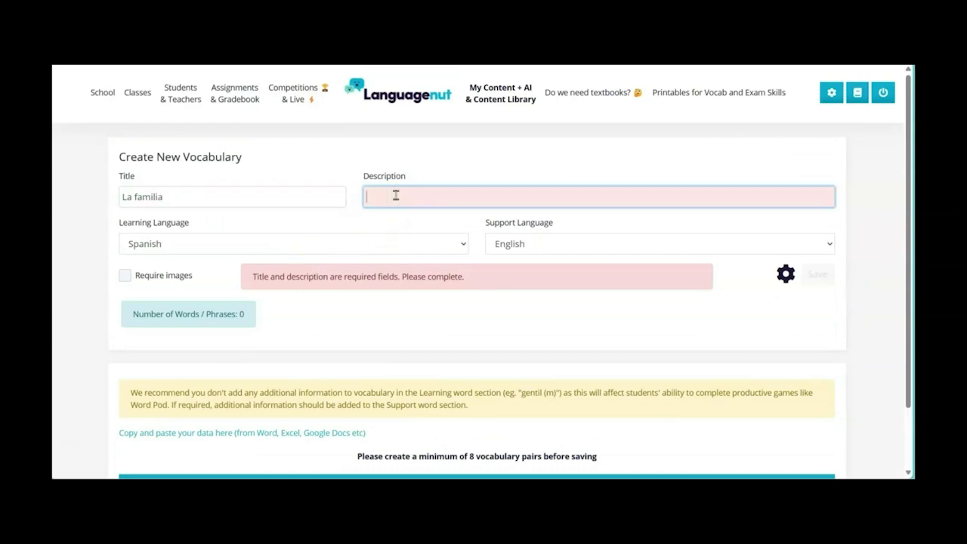
{"action": "type", "text": "Vocabulary f"}
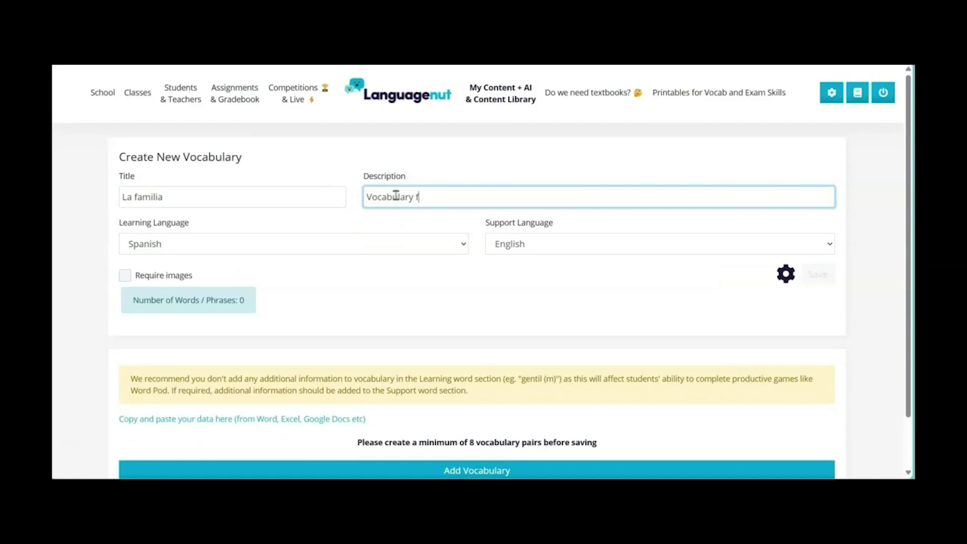
{"action": "type", "text": "or family"}
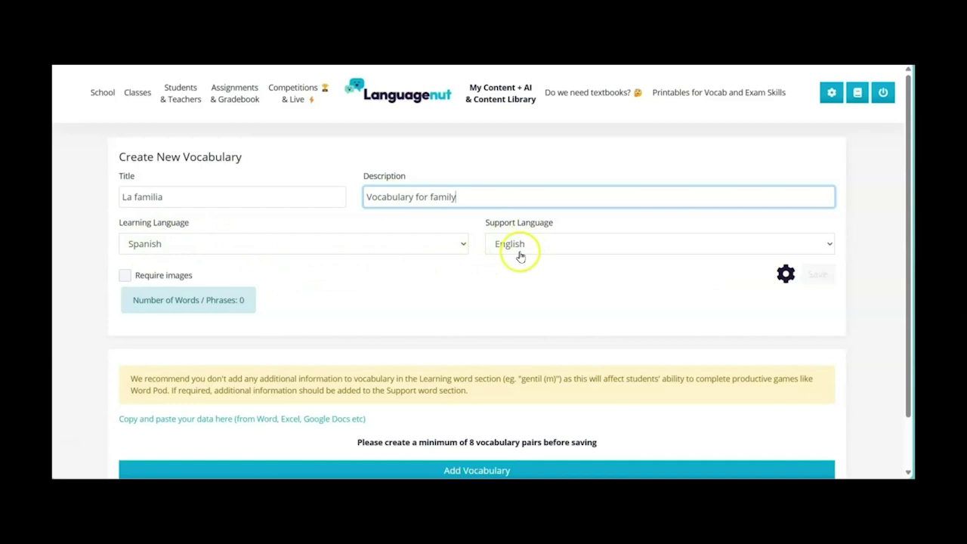
{"action": "scroll", "coordinate": [301, 283], "scroll_direction": "down", "scroll_amount": 1}
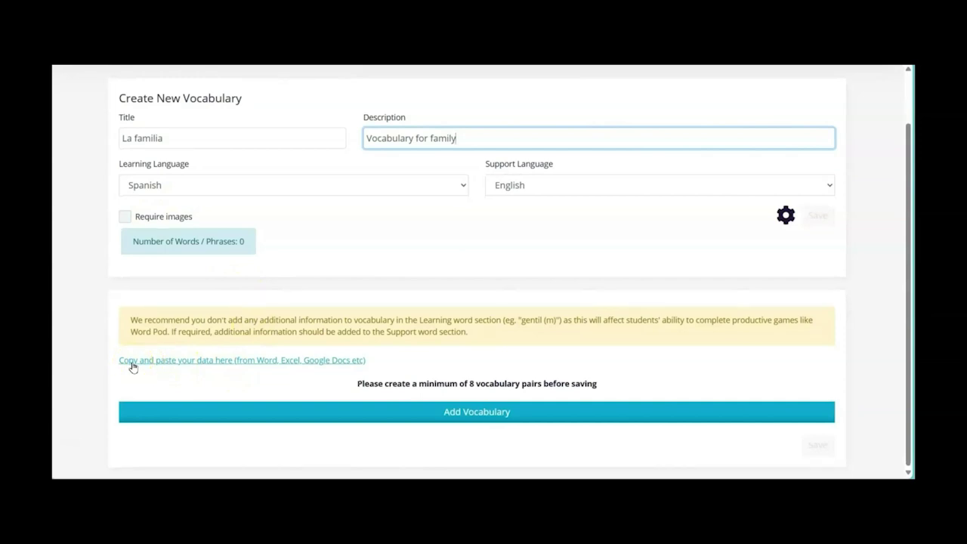
Paste the family vocabulary word pairs into the set and import them
{"action": "left_click", "coordinate": [326, 362]}
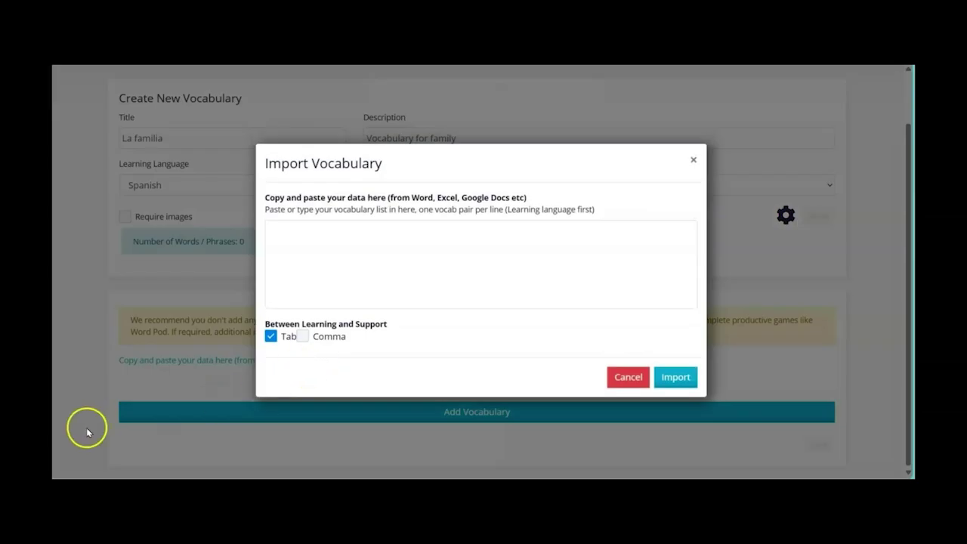
{"action": "left_click", "coordinate": [331, 253]}
{"action": "key", "text": "ctrl+v"}
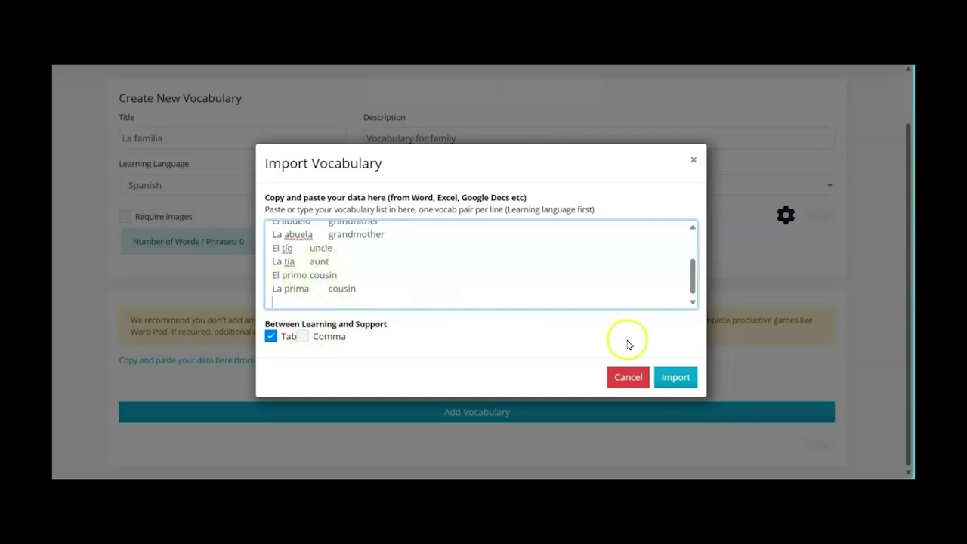
{"action": "left_click", "coordinate": [675, 378]}
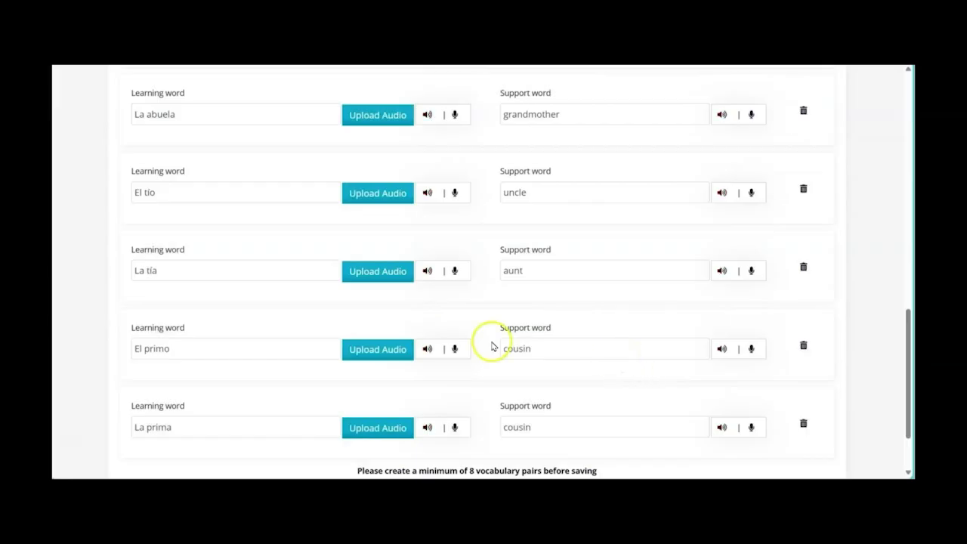
Play the recorded pronunciation of El padre
{"action": "scroll", "coordinate": [493, 346], "scroll_direction": "up", "scroll_amount": 7}
{"action": "scroll", "coordinate": [493, 345], "scroll_direction": "up", "scroll_amount": 1}
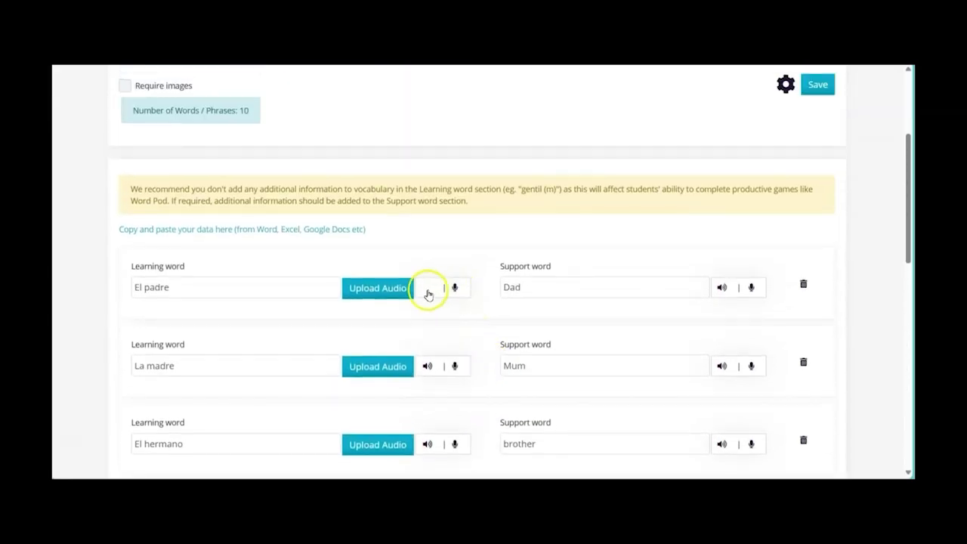
{"action": "left_click", "coordinate": [427, 288]}
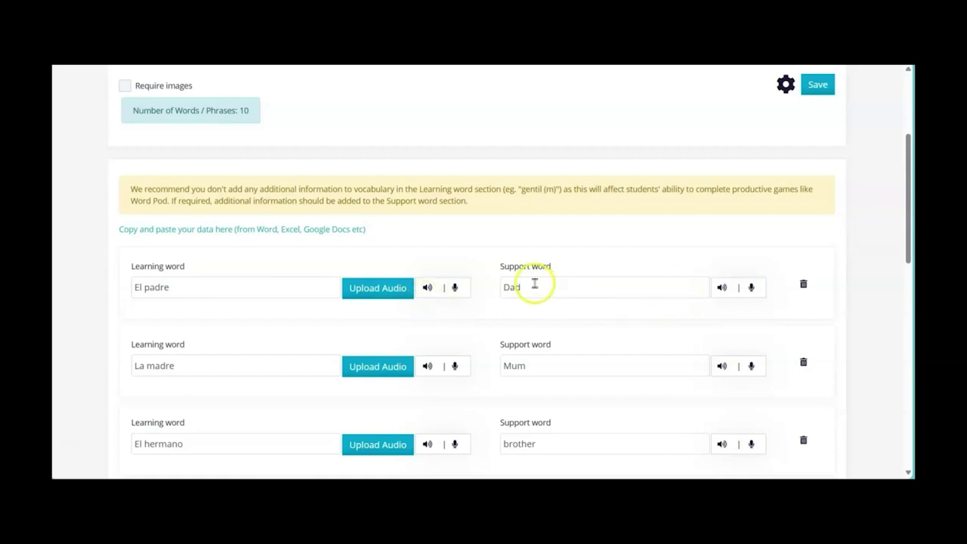
{"action": "scroll", "coordinate": [552, 328], "scroll_direction": "down", "scroll_amount": 9}
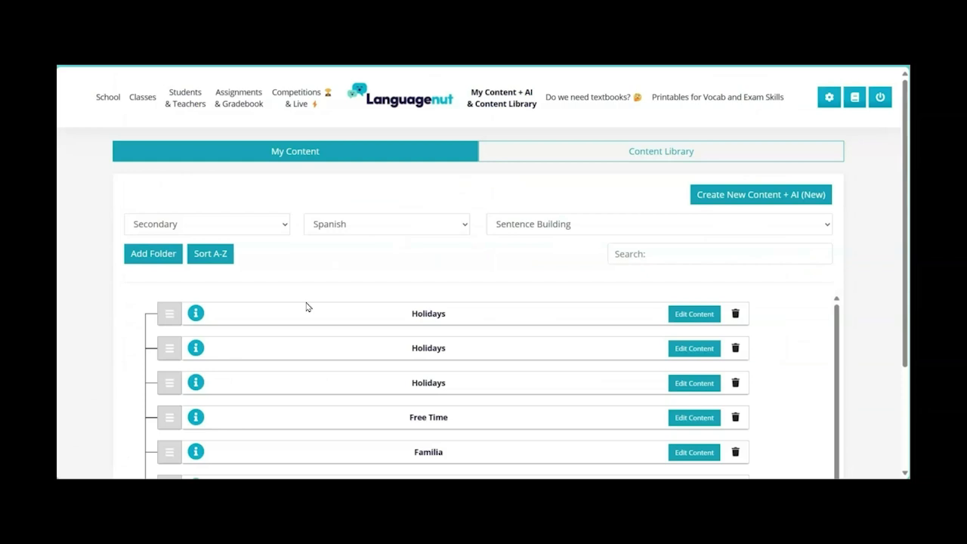
Filter to Sentence Building and start creating a new content set
{"action": "left_click", "coordinate": [520, 227]}
{"action": "left_click", "coordinate": [524, 261]}
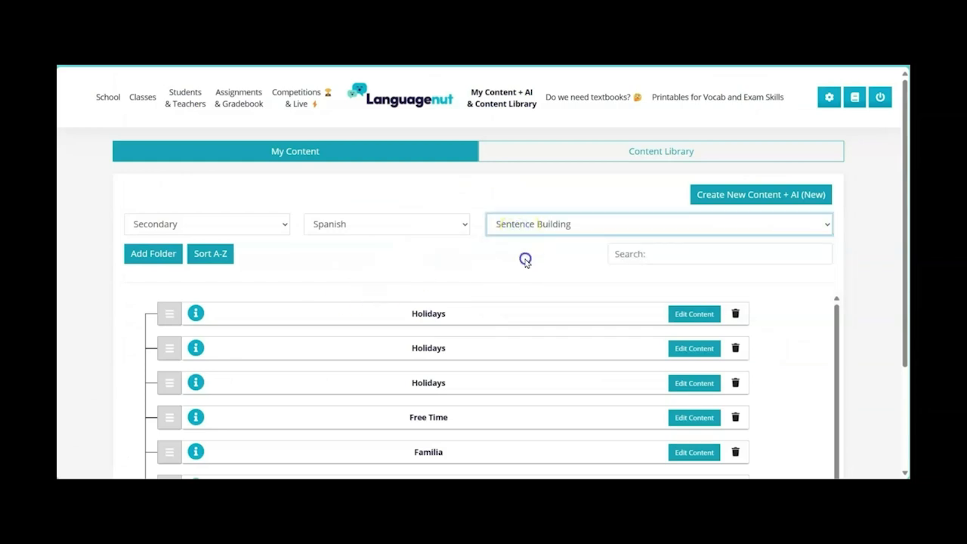
{"action": "left_click", "coordinate": [714, 198]}
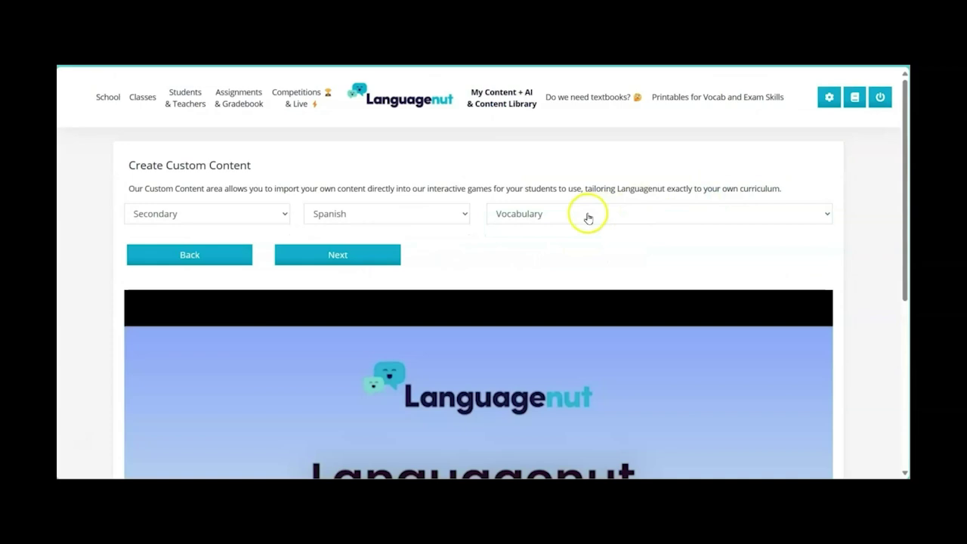
{"action": "scroll", "coordinate": [511, 351], "scroll_direction": "down", "scroll_amount": 2}
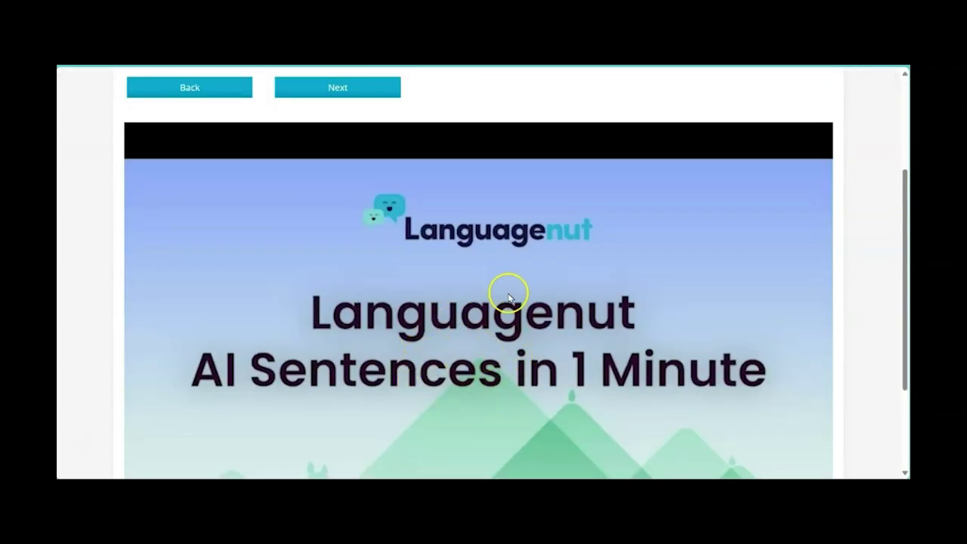
{"action": "scroll", "coordinate": [513, 287], "scroll_direction": "up", "scroll_amount": 2}
Make it a Sentence Building With AI set titled 'La ciudad', described 'Sentences describing my city in Spanish'
{"action": "left_click", "coordinate": [542, 216]}
{"action": "left_click", "coordinate": [544, 250]}
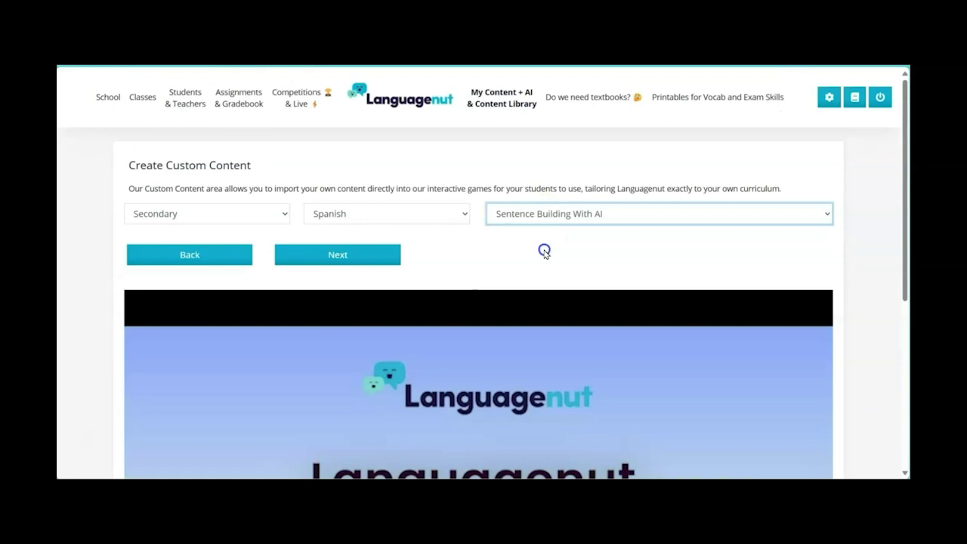
{"action": "left_click", "coordinate": [362, 255]}
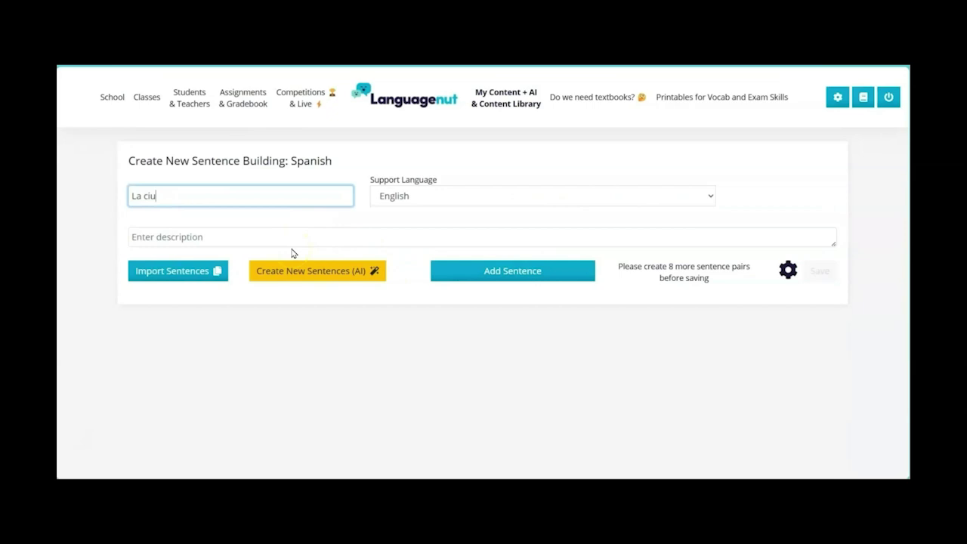
{"action": "key", "text": "Tab"}
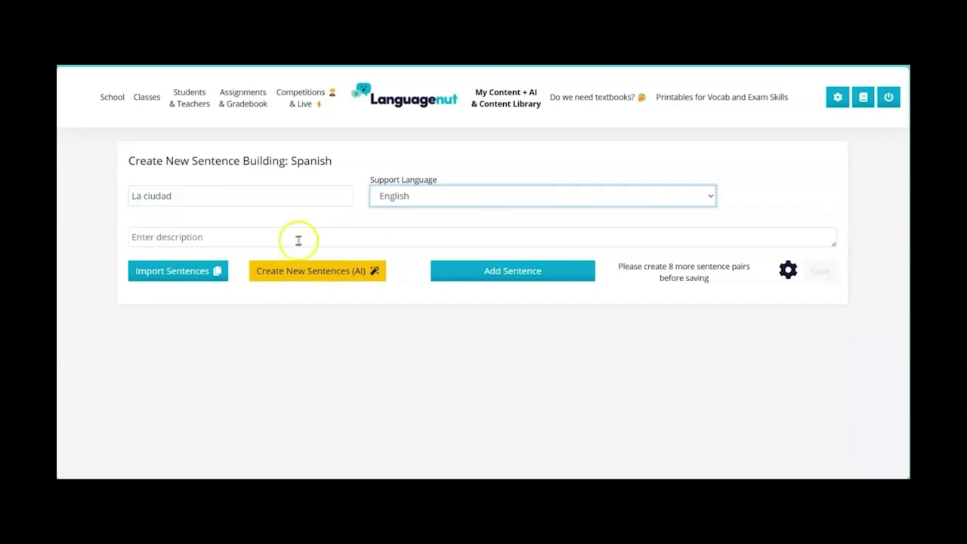
{"action": "left_click", "coordinate": [375, 234]}
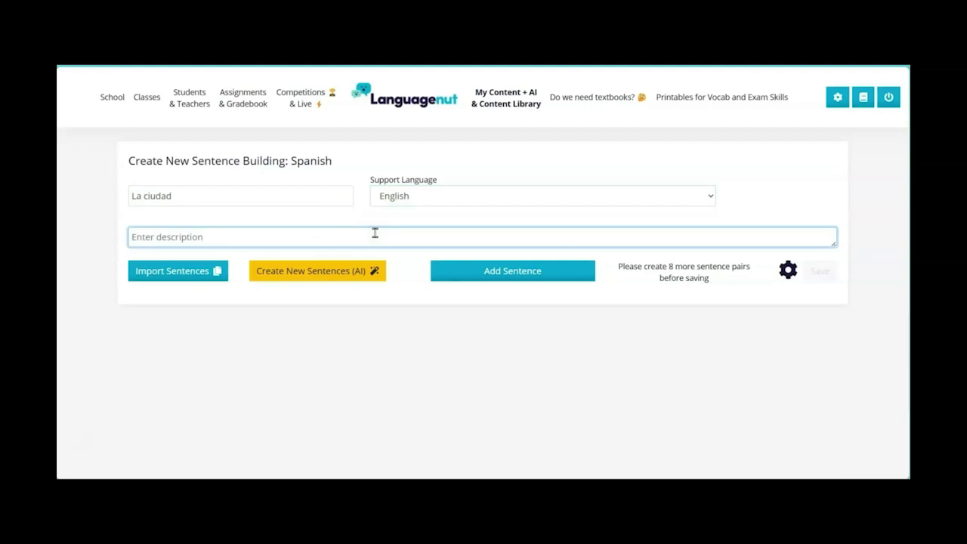
{"action": "type", "text": "Se"}
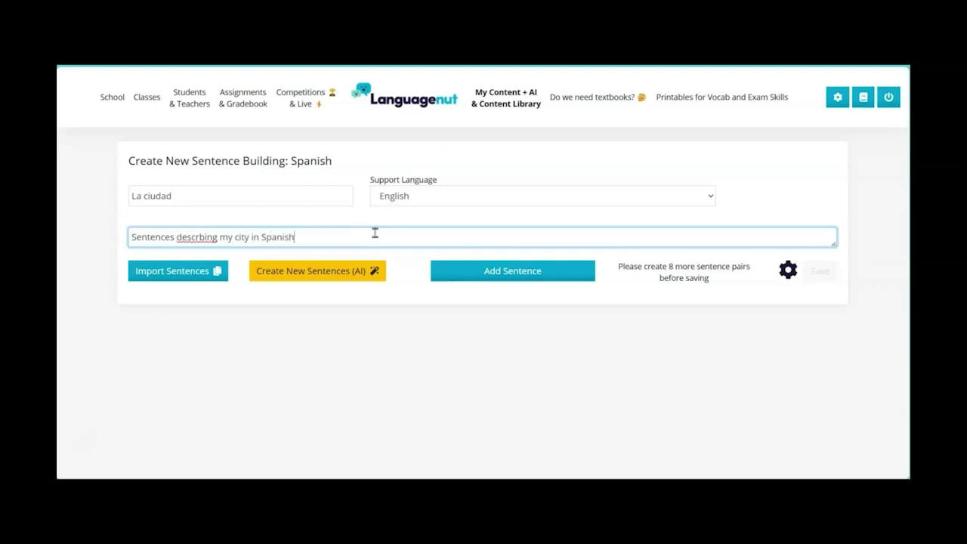
{"action": "left_click", "coordinate": [200, 237]}
{"action": "type", "text": "i"}
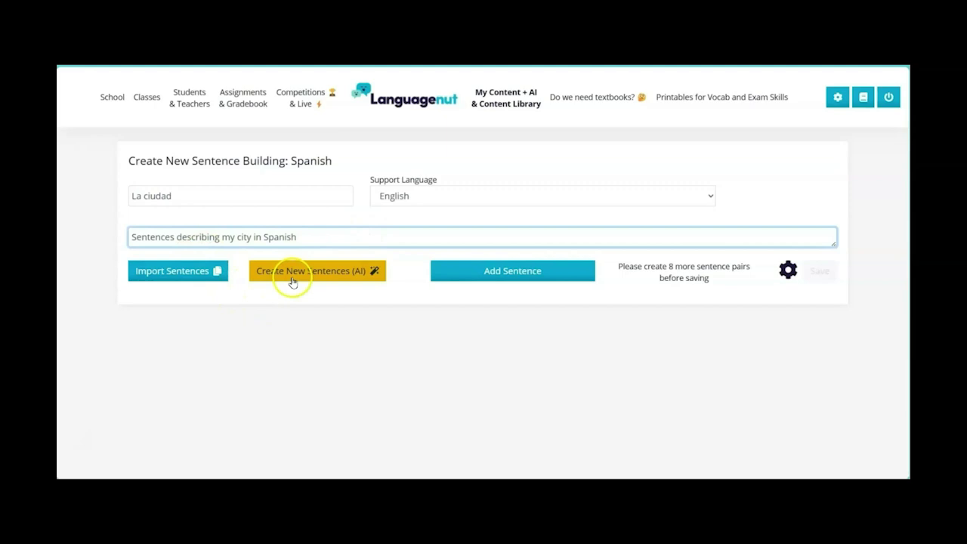
Generate 10 KS3-level AI sentences about La ciudad
{"action": "left_click", "coordinate": [338, 275]}
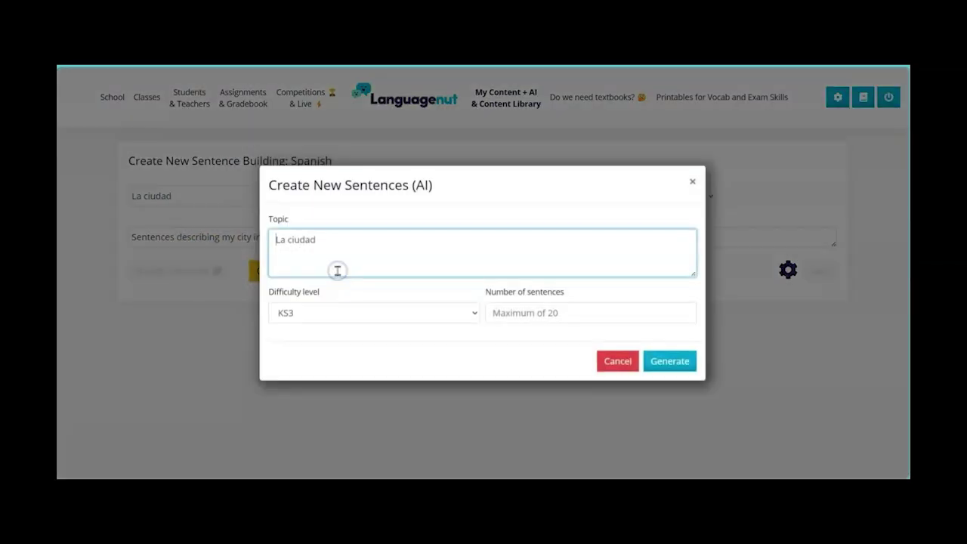
{"action": "left_click", "coordinate": [353, 310]}
{"action": "left_click", "coordinate": [510, 338]}
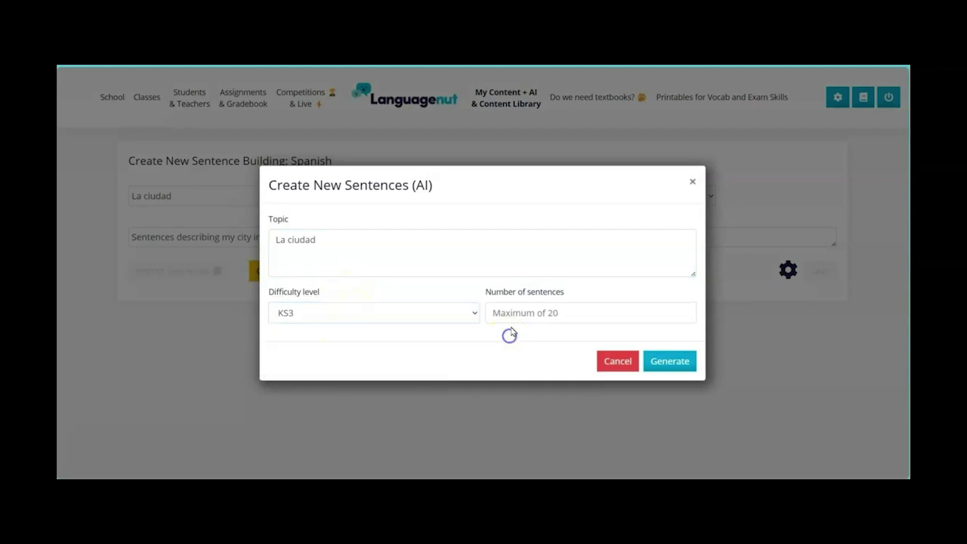
{"action": "left_click", "coordinate": [511, 312]}
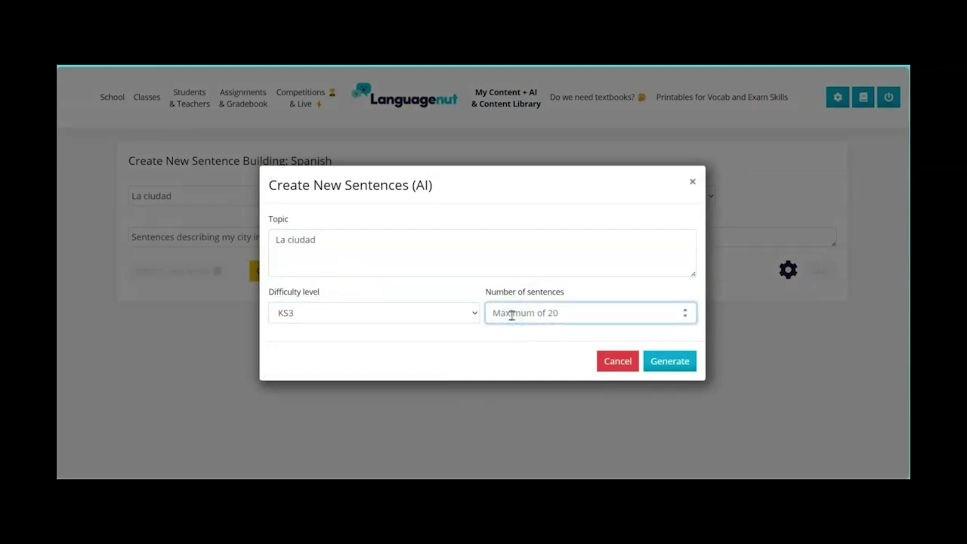
{"action": "type", "text": "10"}
{"action": "left_click", "coordinate": [670, 363]}
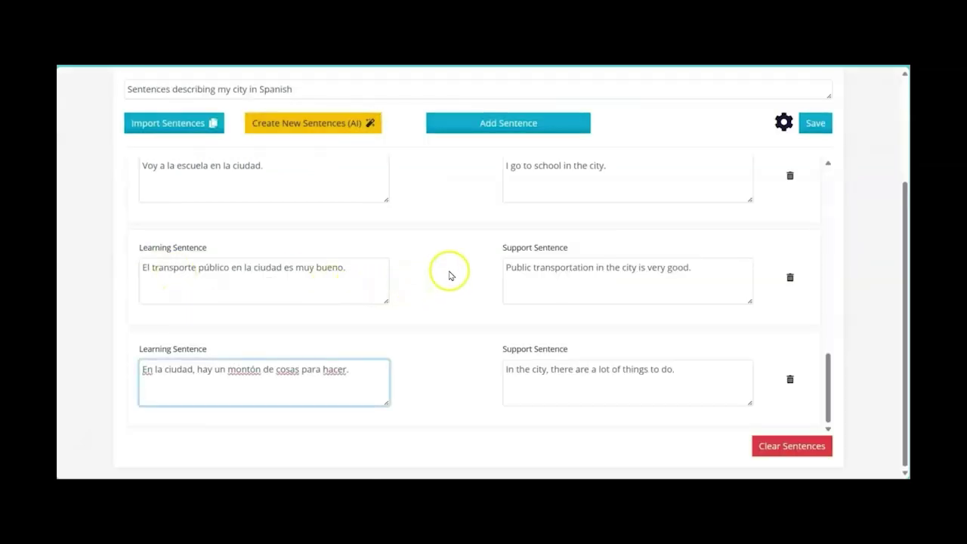
Review the generated Spanish sentences and their English translations
{"action": "scroll", "coordinate": [446, 270], "scroll_direction": "up", "scroll_amount": 3}
{"action": "scroll", "coordinate": [449, 272], "scroll_direction": "up", "scroll_amount": 5}
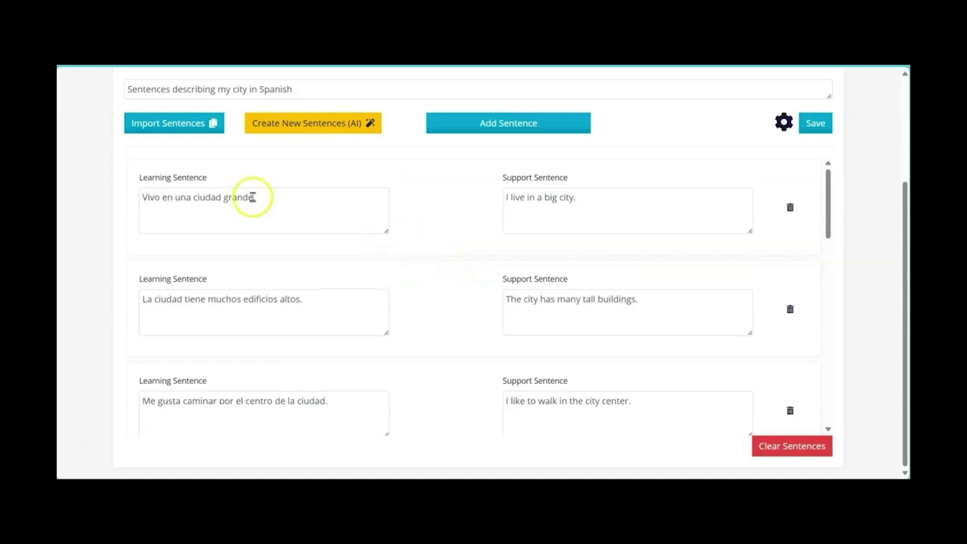
{"action": "left_click", "coordinate": [252, 197]}
{"action": "left_click", "coordinate": [585, 199]}
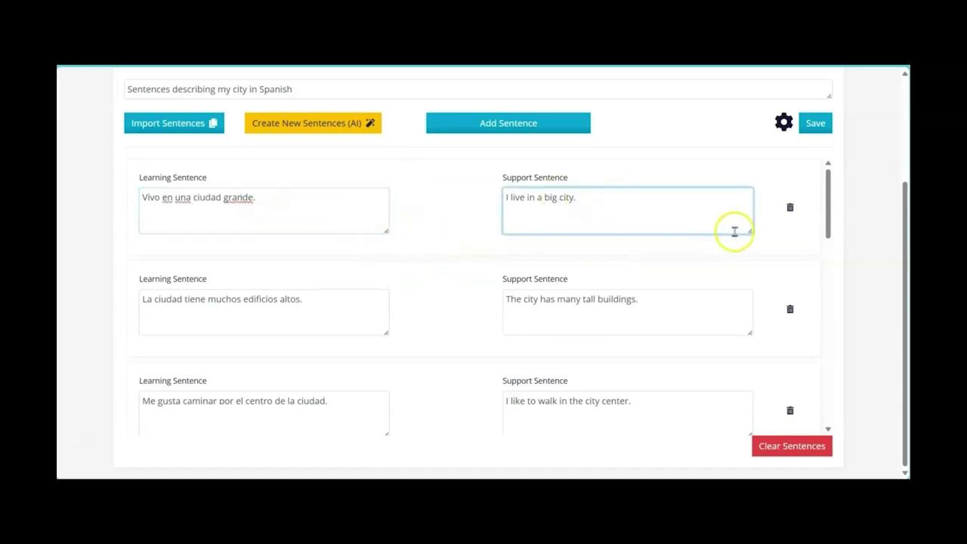
{"action": "scroll", "coordinate": [421, 252], "scroll_direction": "down", "scroll_amount": 5}
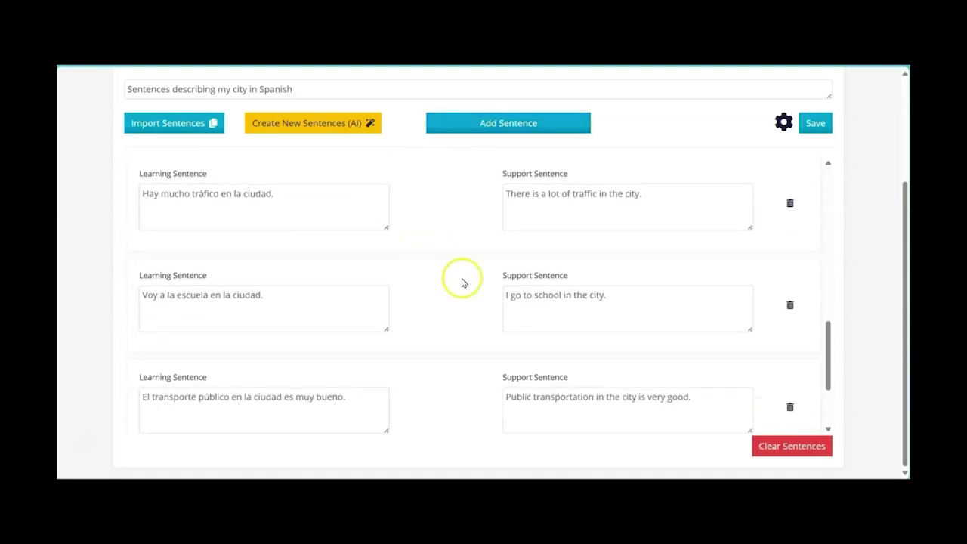
{"action": "scroll", "coordinate": [449, 304], "scroll_direction": "down", "scroll_amount": 3}
{"action": "scroll", "coordinate": [453, 306], "scroll_direction": "up", "scroll_amount": 2}
{"action": "scroll", "coordinate": [451, 307], "scroll_direction": "up", "scroll_amount": 10}
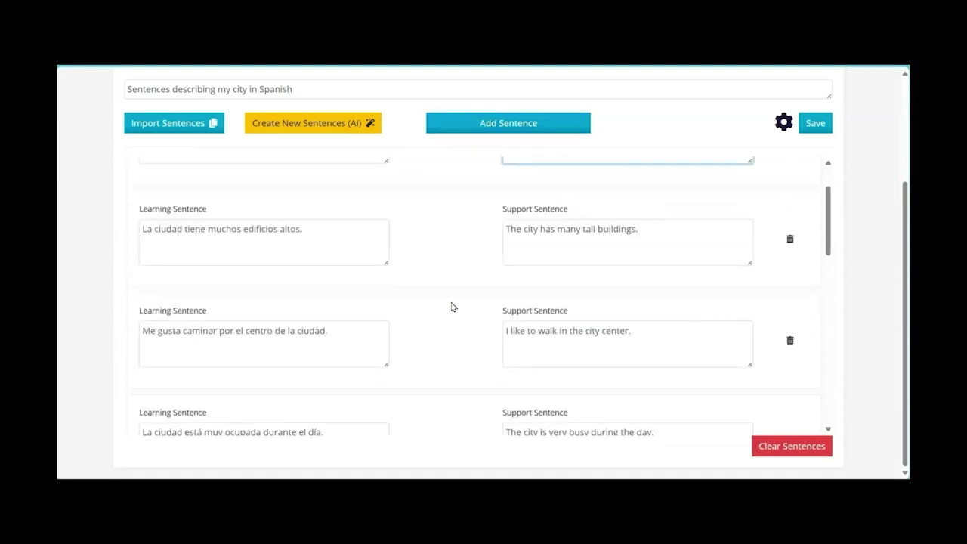
Save the La ciudad set and start a new Exam Speaking Skills task
{"action": "left_click", "coordinate": [823, 234]}
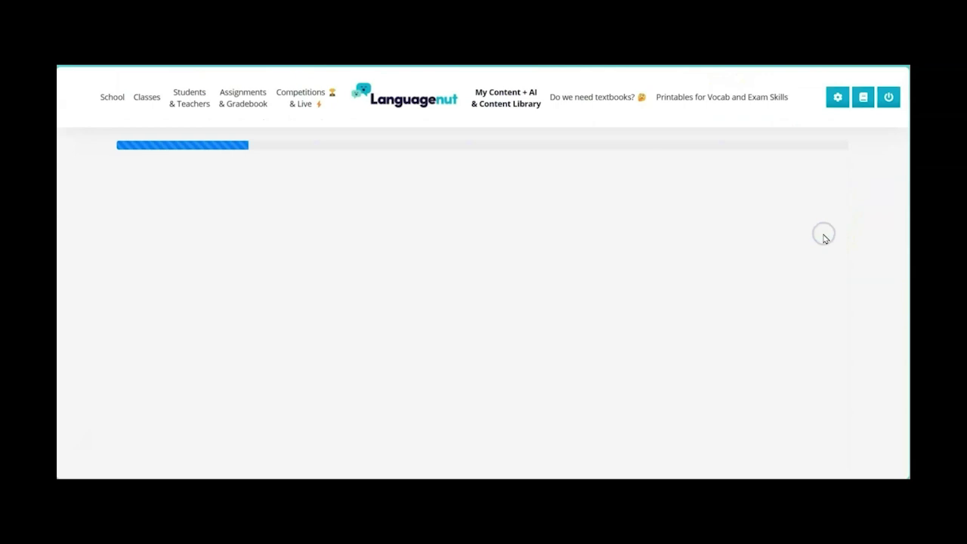
{"action": "scroll", "coordinate": [442, 318], "scroll_direction": "down", "scroll_amount": 2}
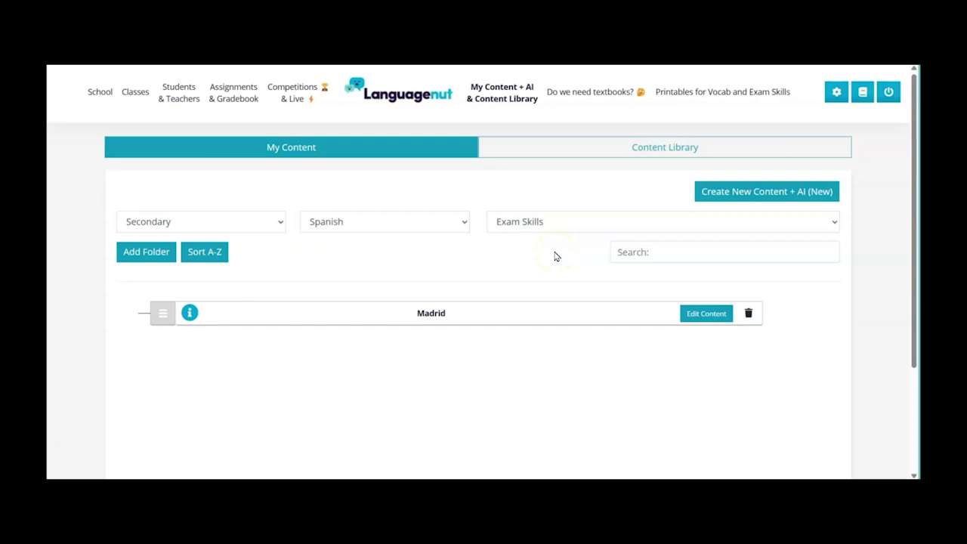
{"action": "left_click", "coordinate": [732, 193]}
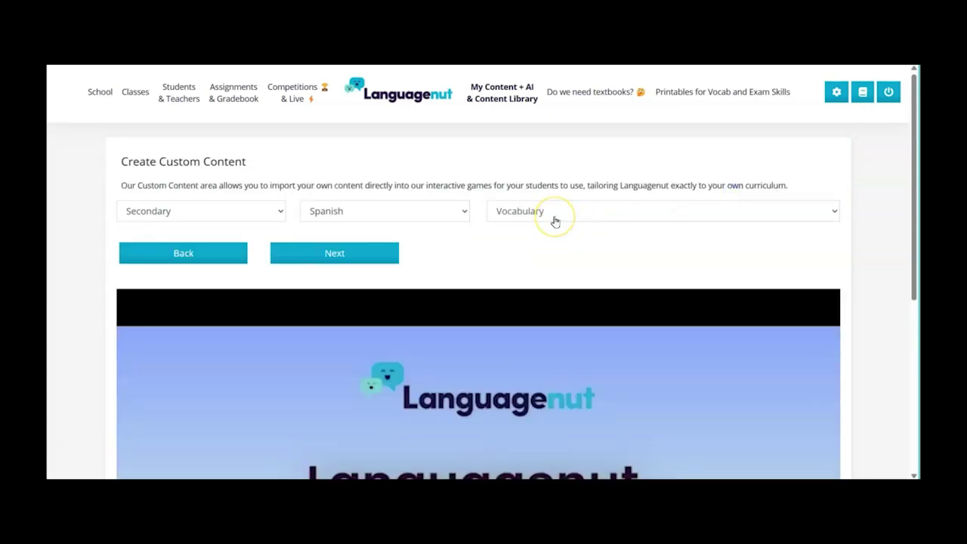
{"action": "left_click", "coordinate": [556, 219]}
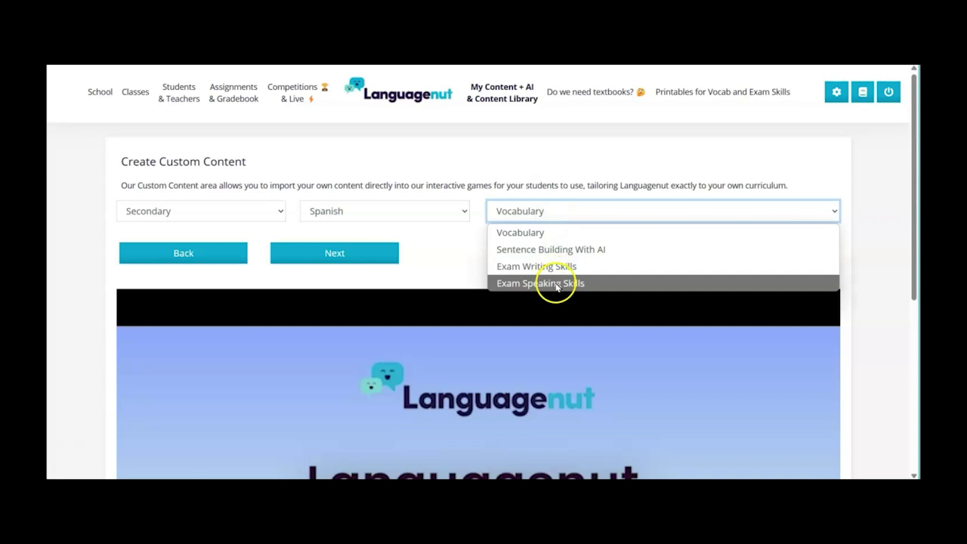
{"action": "left_click", "coordinate": [556, 284]}
{"action": "left_click", "coordinate": [369, 253]}
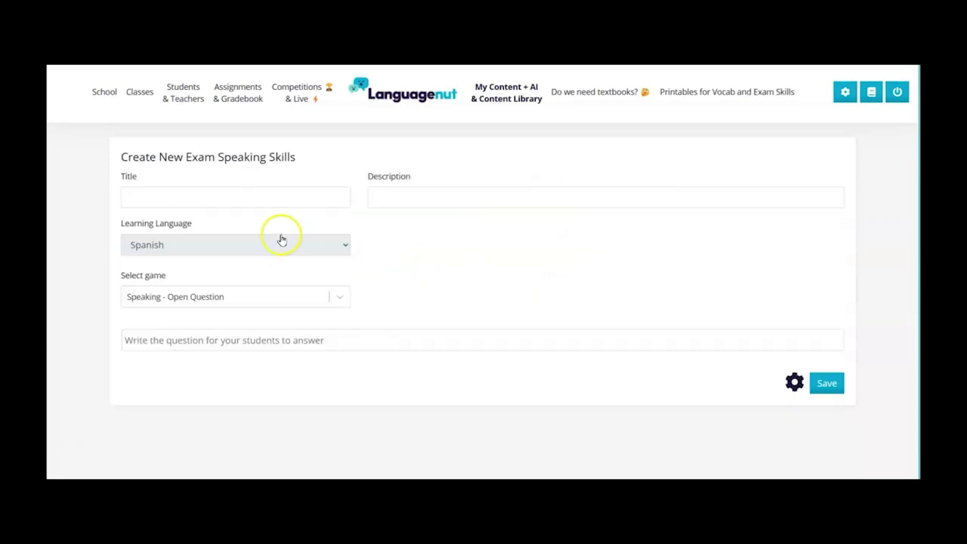
Create a Speaking - Open Question titled '¿Cómo es tu ciudad?', described 'Where I live', asking that question
{"action": "left_click", "coordinate": [182, 296]}
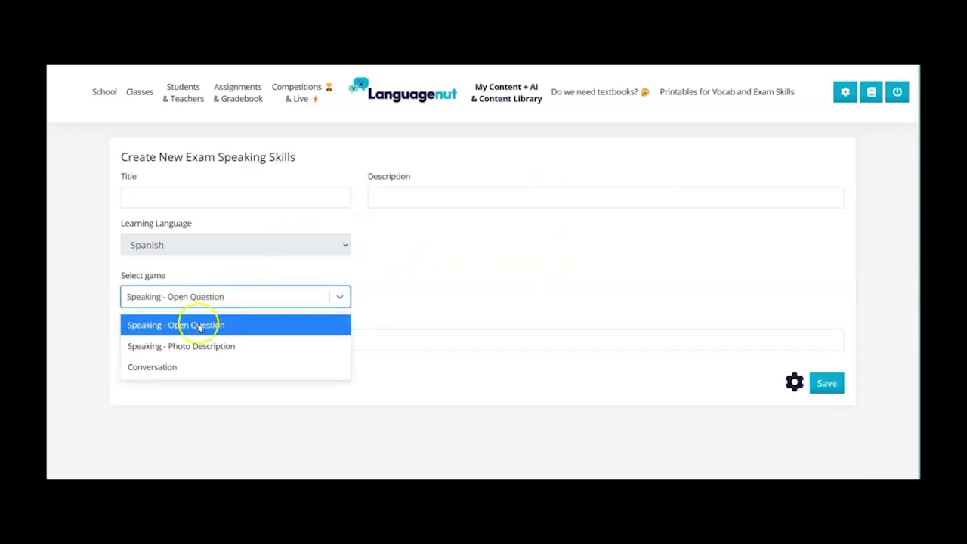
{"action": "left_click", "coordinate": [212, 201]}
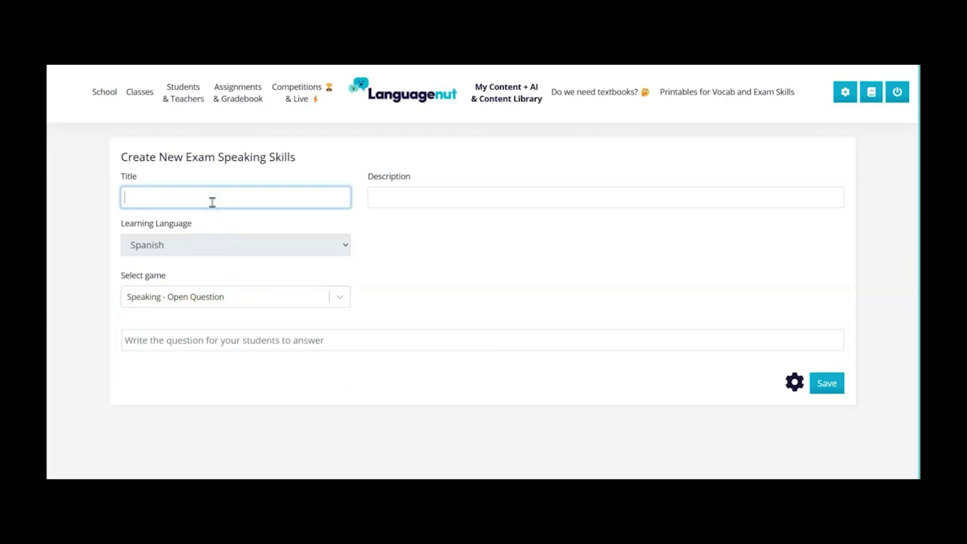
{"action": "type", "text": "¿Cómo es tu ciudad?"}
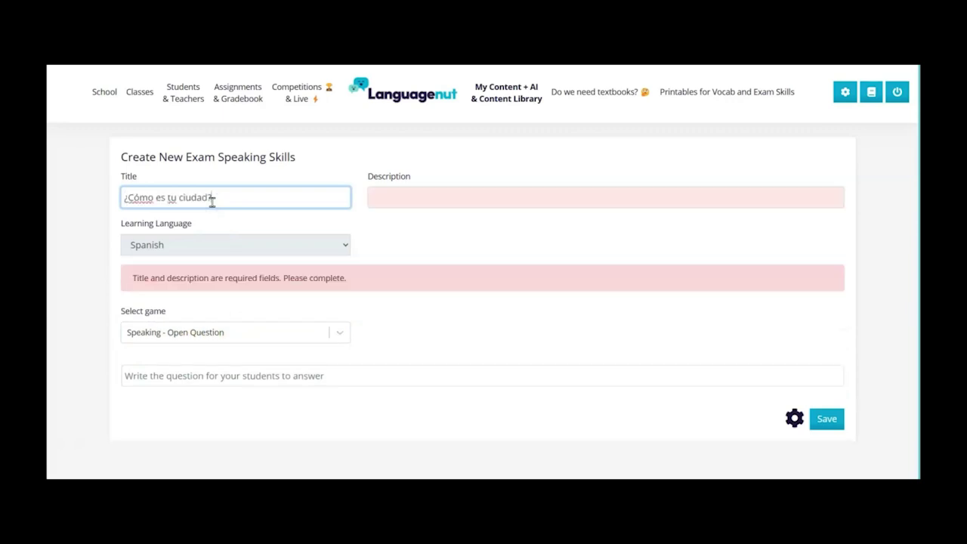
{"action": "left_click", "coordinate": [390, 202]}
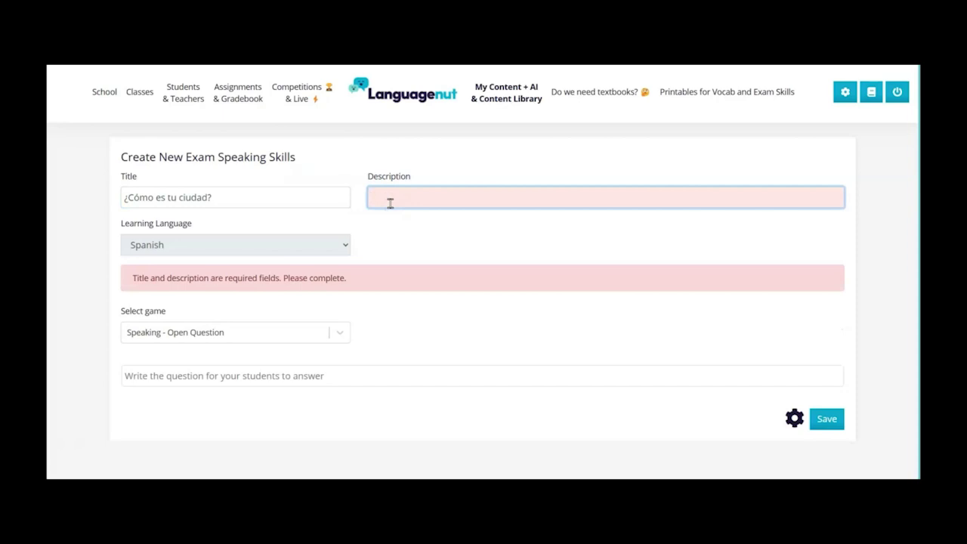
{"action": "type", "text": "Where I live"}
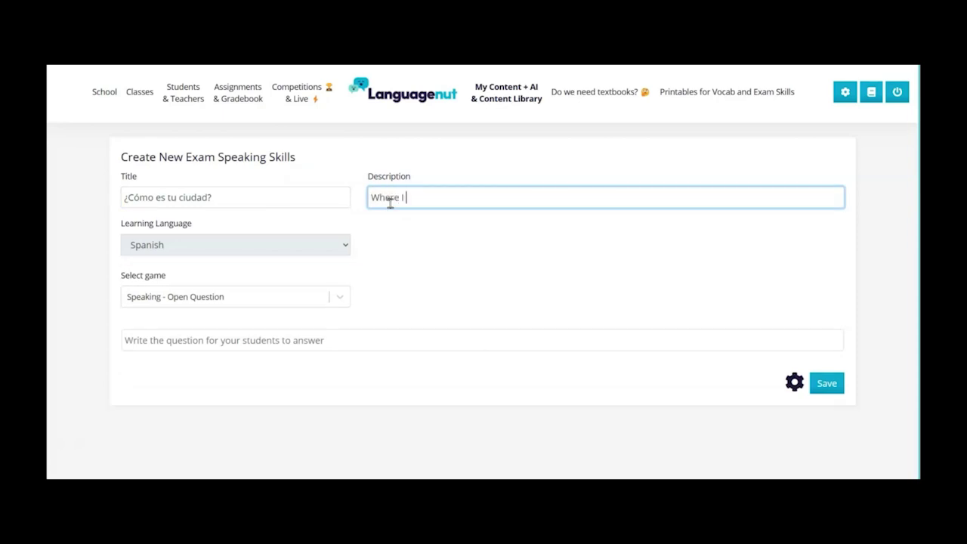
{"action": "left_click", "coordinate": [210, 334]}
{"action": "type", "text": "¿Cómo es tu ciudad?"}
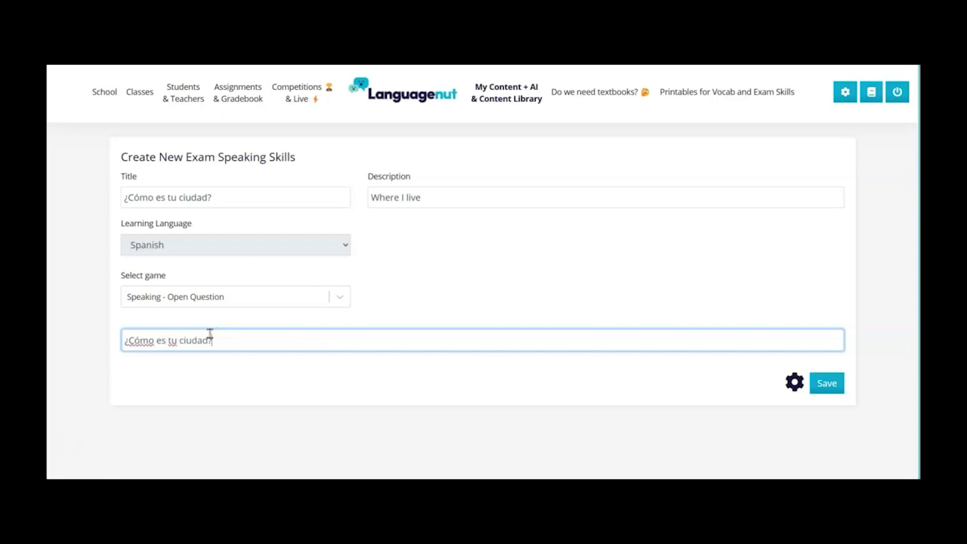
Save the open-question task and start another Exam Speaking Skills task
{"action": "left_click", "coordinate": [827, 386]}
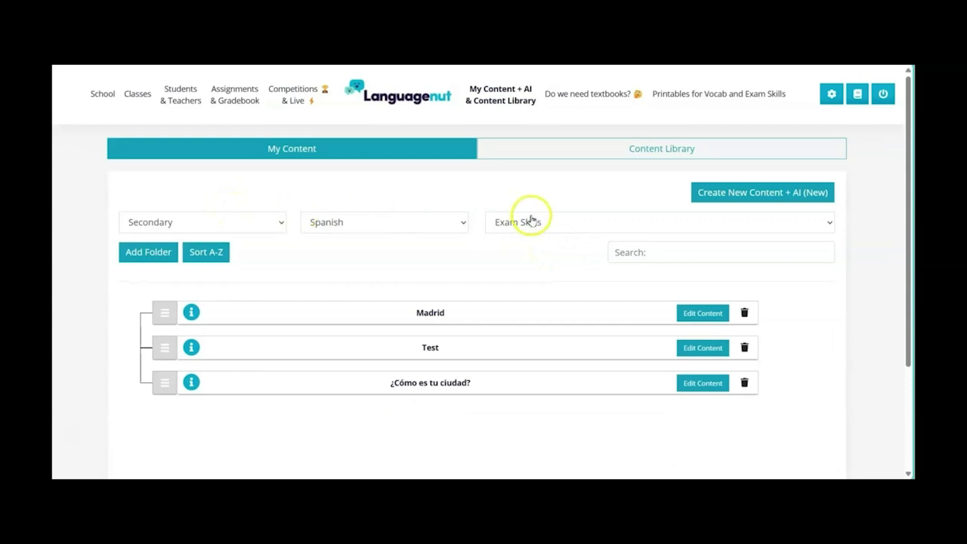
{"action": "left_click", "coordinate": [702, 192]}
{"action": "left_click", "coordinate": [548, 211]}
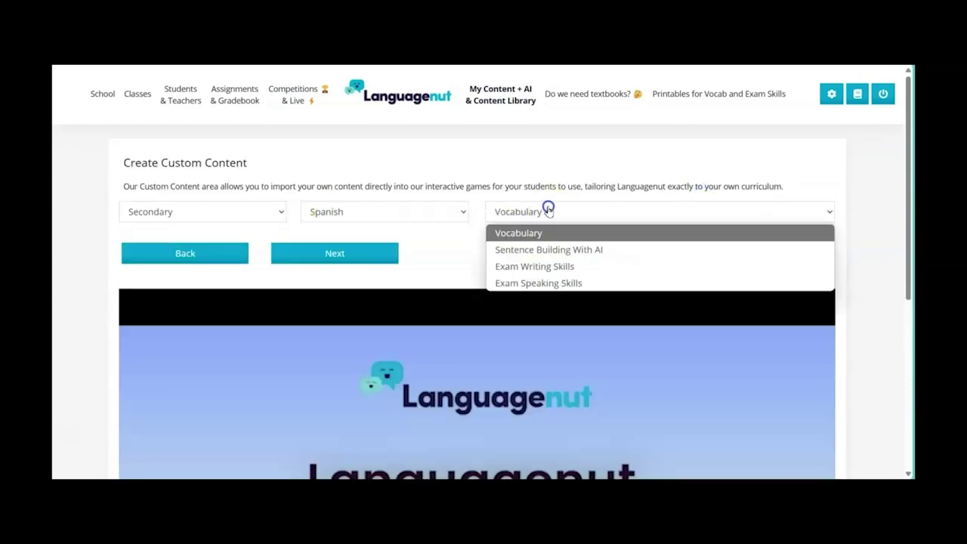
{"action": "left_click", "coordinate": [544, 282]}
{"action": "left_click", "coordinate": [325, 254]}
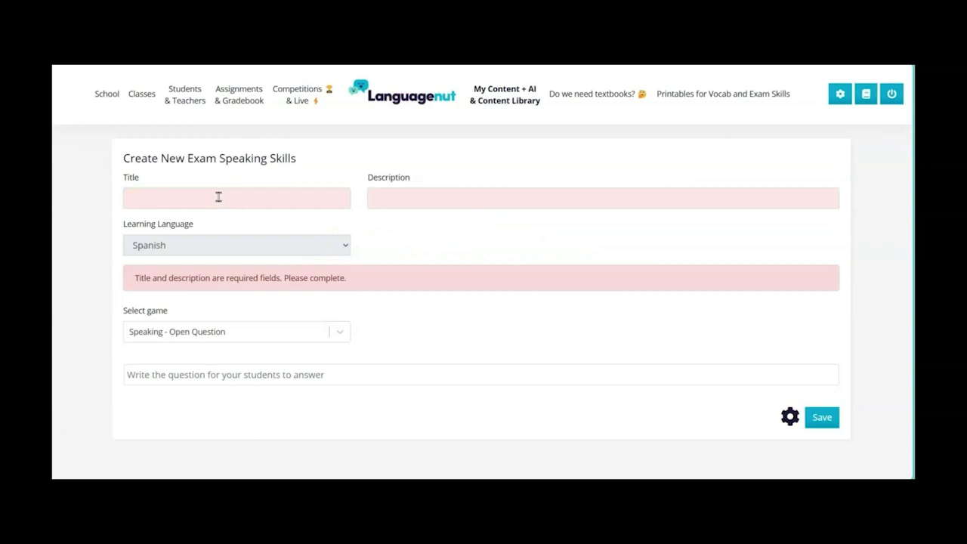
Title the task 'El bosque', add a description, and make it a Photo Description task
{"action": "left_click", "coordinate": [218, 196]}
{"action": "type", "text": "El bosque"}
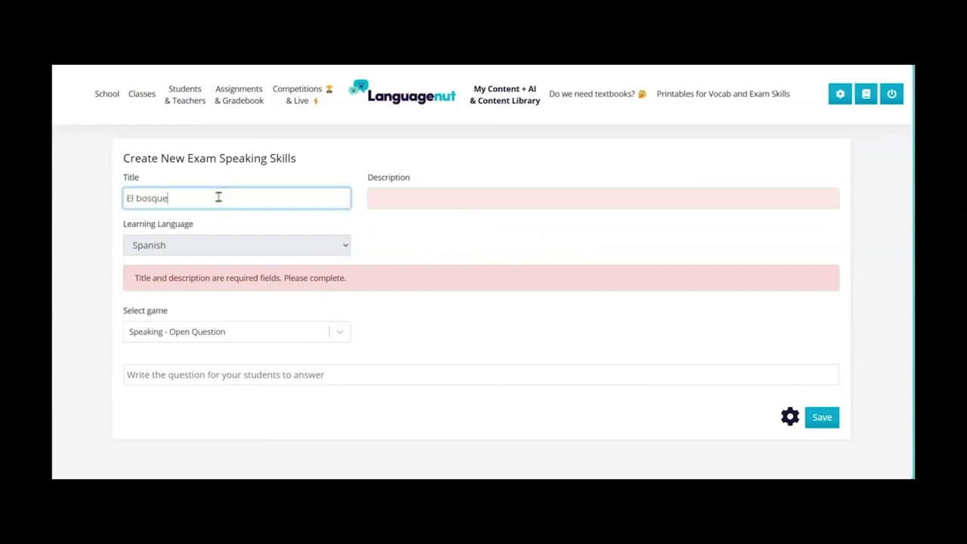
{"action": "left_click", "coordinate": [410, 201]}
{"action": "type", "text": "Where I live"}
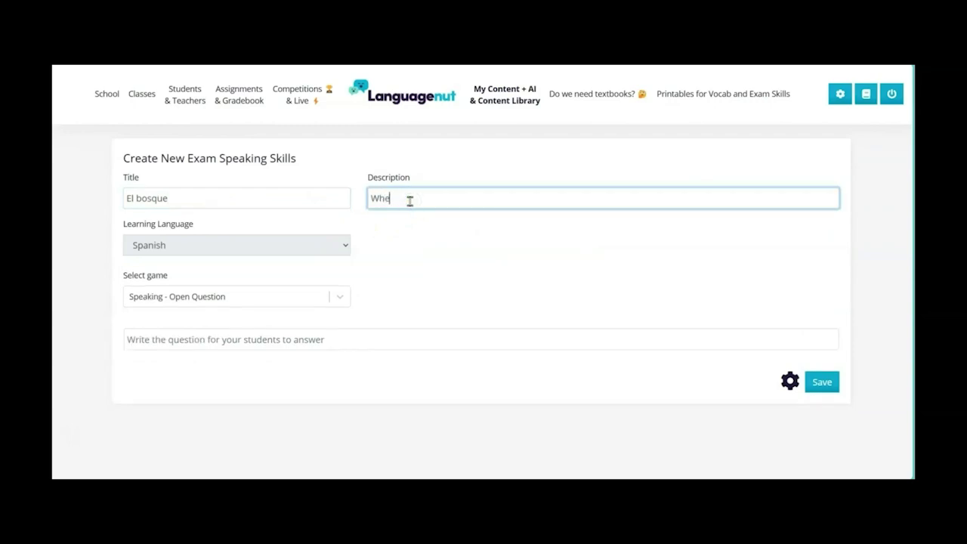
{"action": "left_click", "coordinate": [278, 291]}
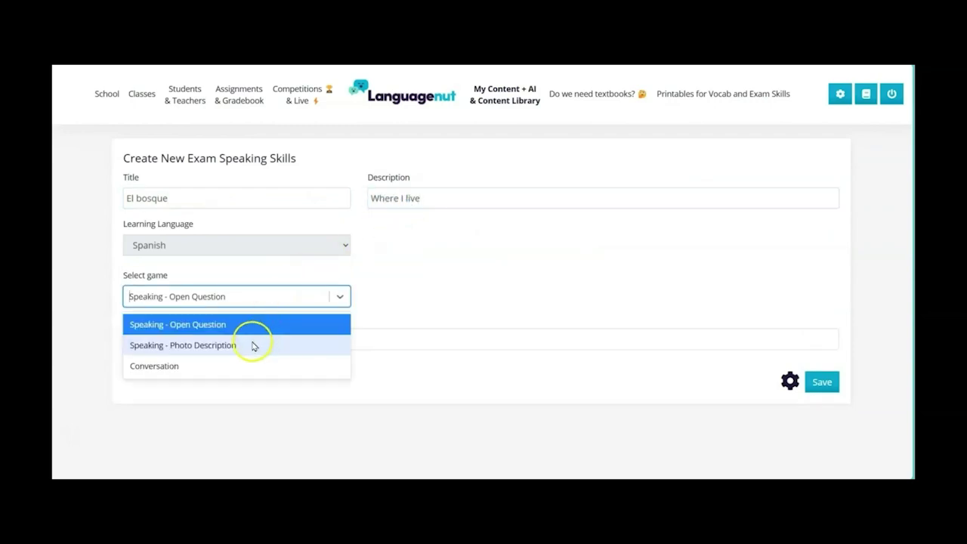
{"action": "left_click", "coordinate": [254, 344]}
Attach the forest scene photo and save the El bosque task
{"action": "left_click", "coordinate": [145, 323]}
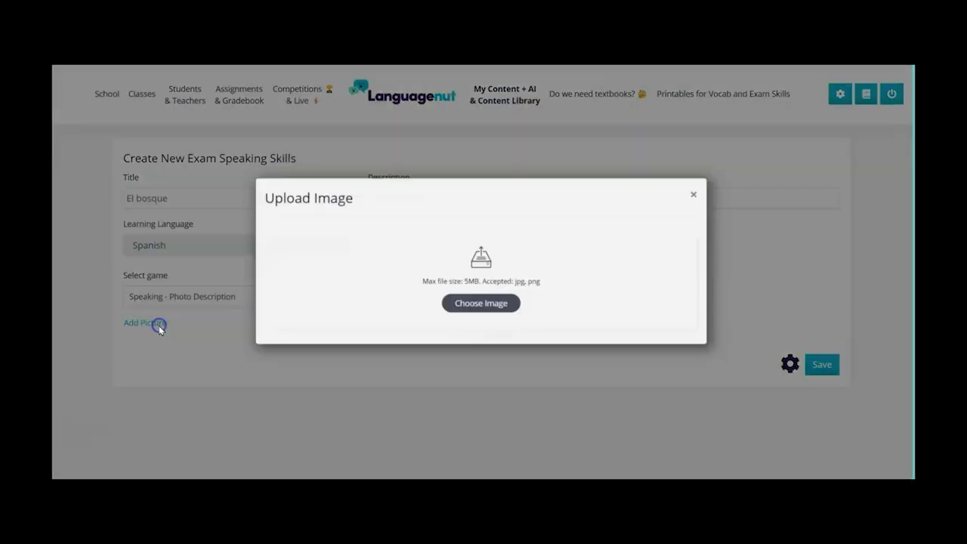
{"action": "left_click", "coordinate": [481, 318]}
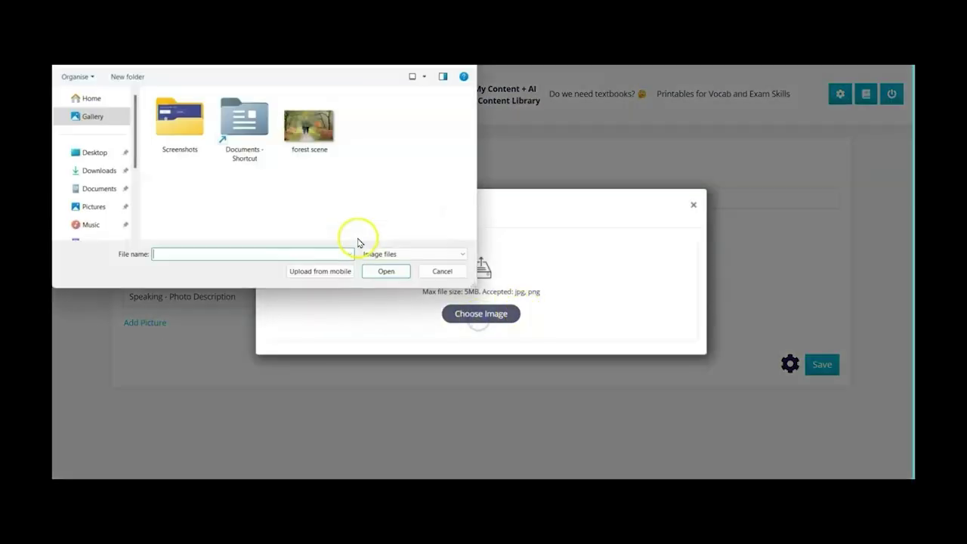
{"action": "double_click", "coordinate": [313, 125]}
{"action": "scroll", "coordinate": [700, 359], "scroll_direction": "down", "scroll_amount": 1}
{"action": "scroll", "coordinate": [700, 358], "scroll_direction": "down", "scroll_amount": 2}
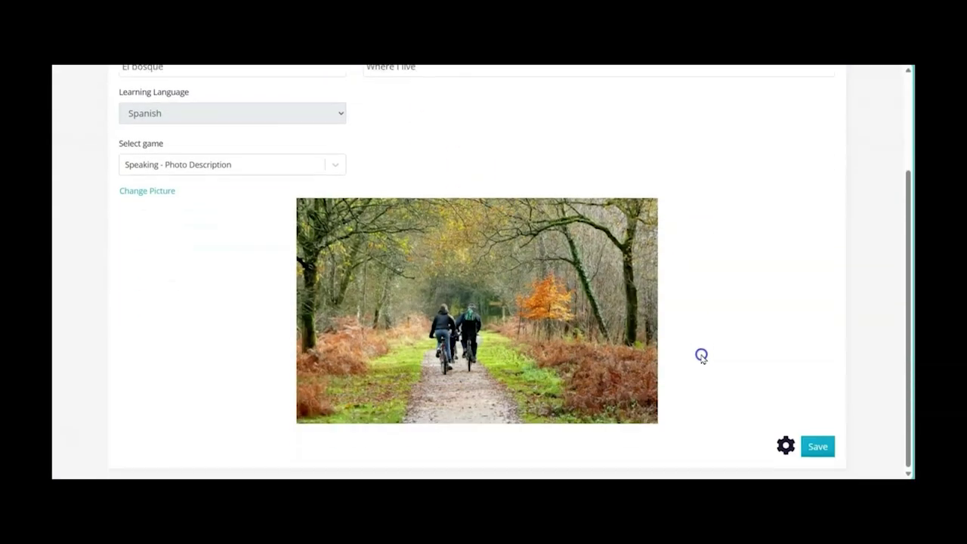
{"action": "left_click", "coordinate": [804, 448]}
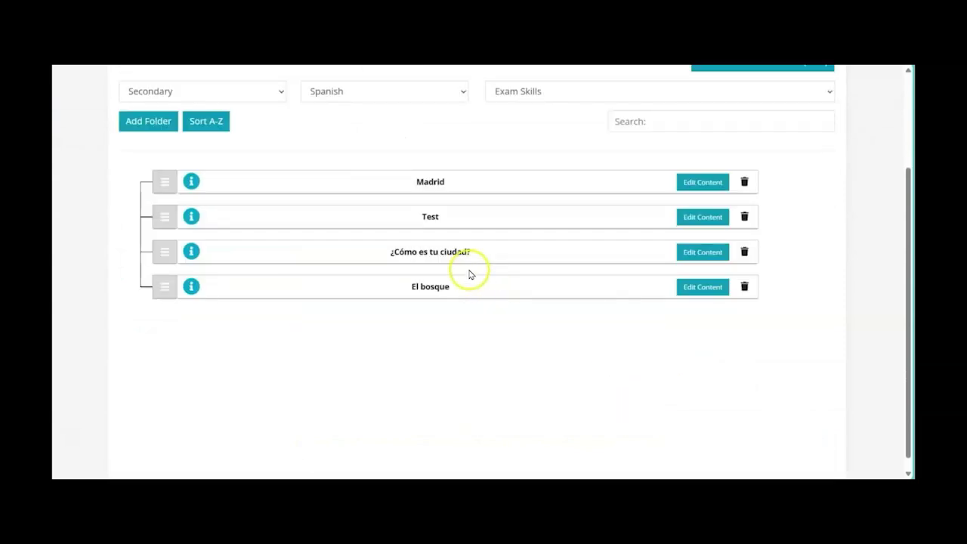
Start another Exam Speaking Skills content set
{"action": "scroll", "coordinate": [445, 280], "scroll_direction": "up", "scroll_amount": 2}
{"action": "scroll", "coordinate": [452, 292], "scroll_direction": "up", "scroll_amount": 1}
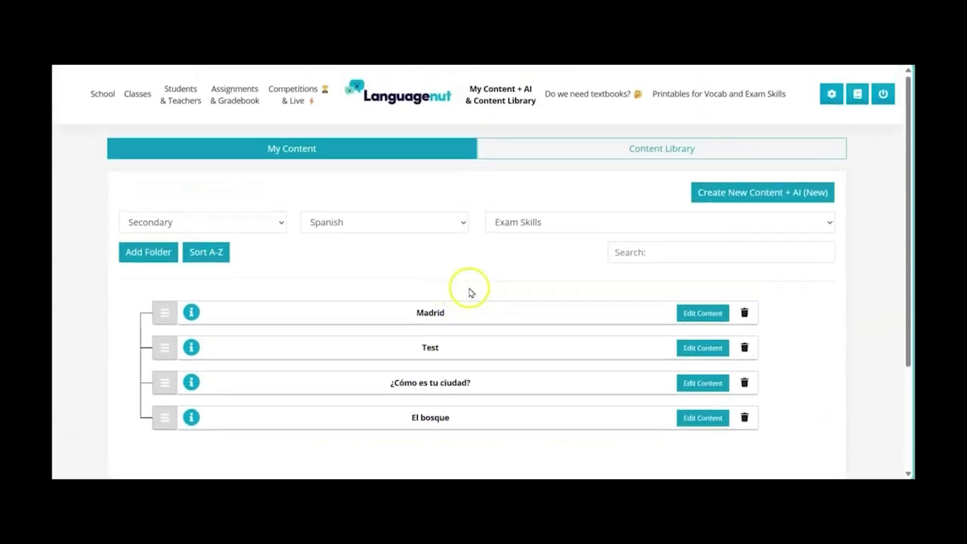
{"action": "left_click", "coordinate": [740, 198]}
{"action": "left_click", "coordinate": [588, 221]}
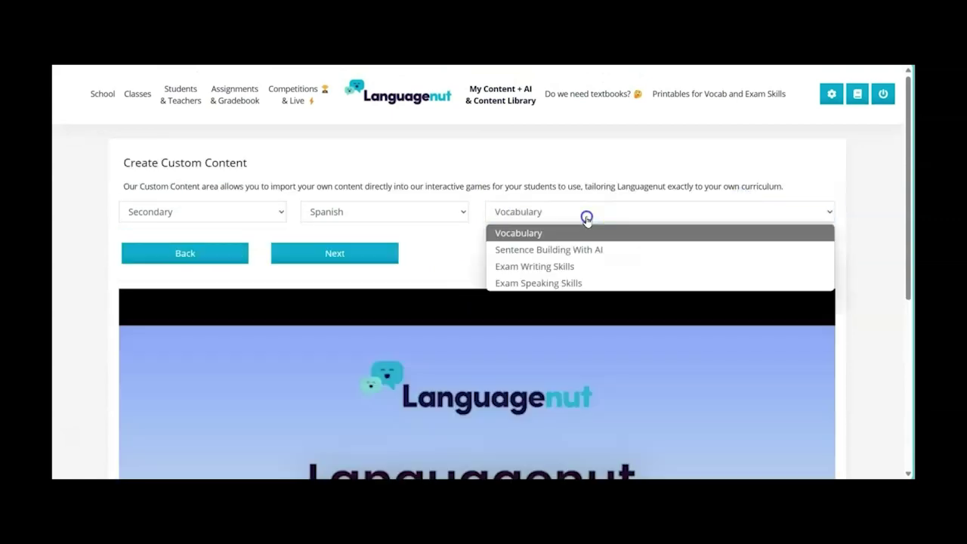
{"action": "left_click", "coordinate": [564, 277]}
{"action": "left_click", "coordinate": [310, 252]}
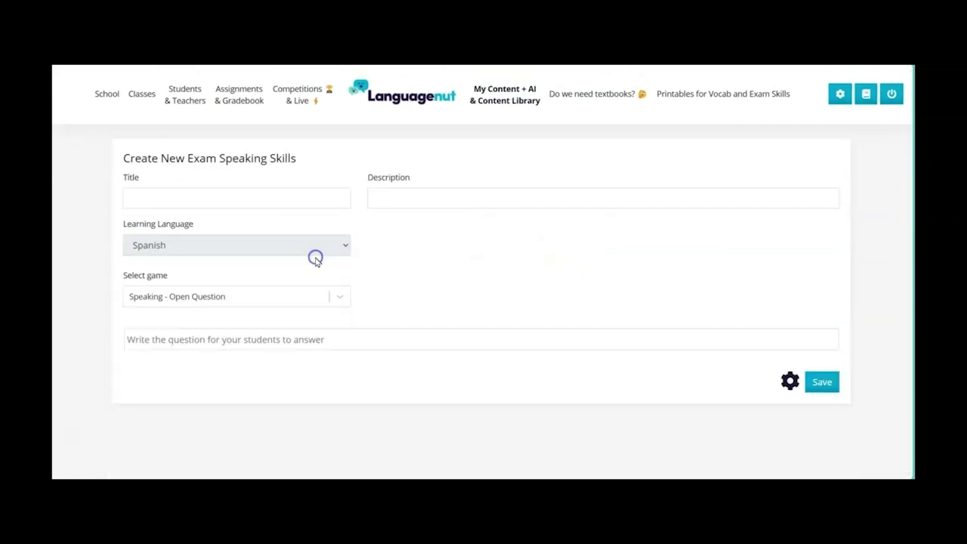
Title it '¿Cómo es tu ciudad?', describe it 'Where I live', and make it a Conversation task
{"action": "left_click", "coordinate": [202, 201]}
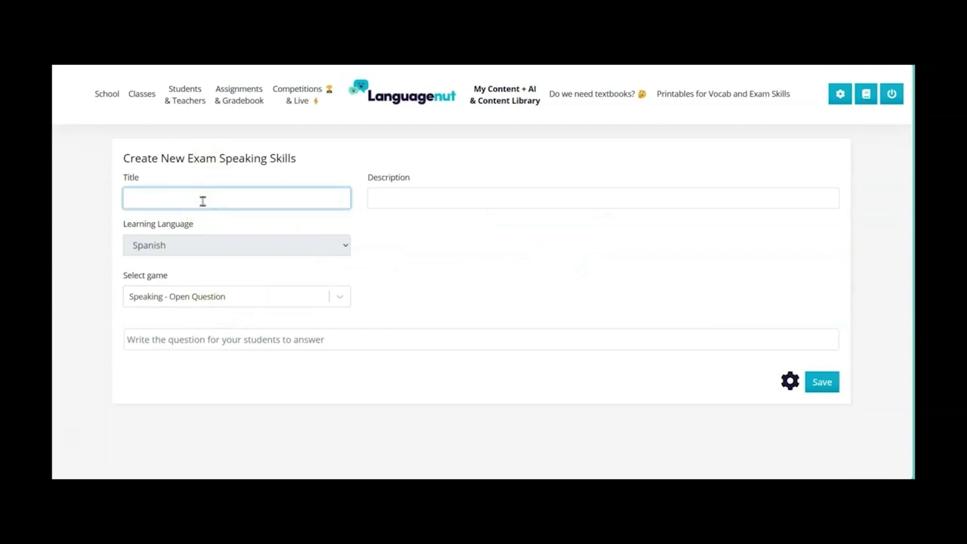
{"action": "left_click", "coordinate": [231, 195]}
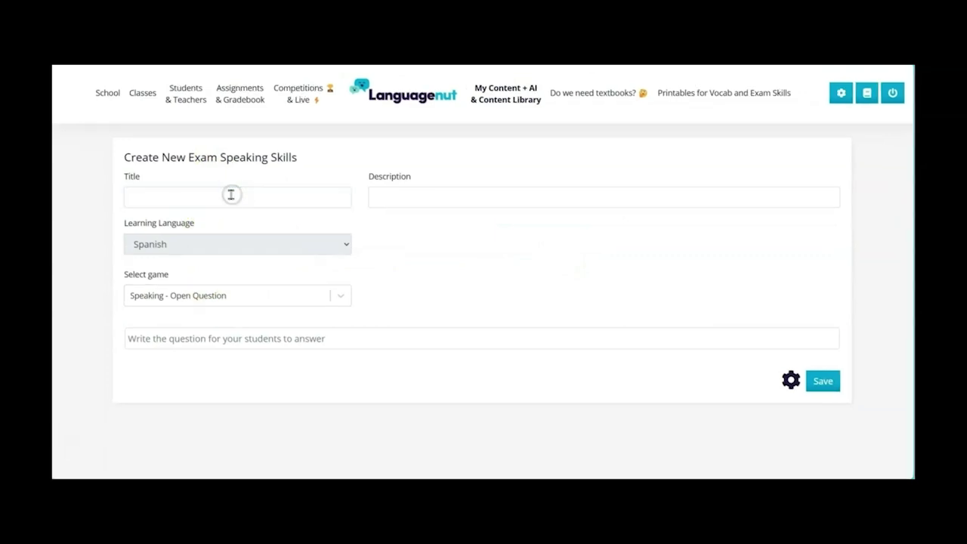
{"action": "left_click", "coordinate": [232, 195]}
{"action": "type", "text": "¿Cómo es tu ciudad?"}
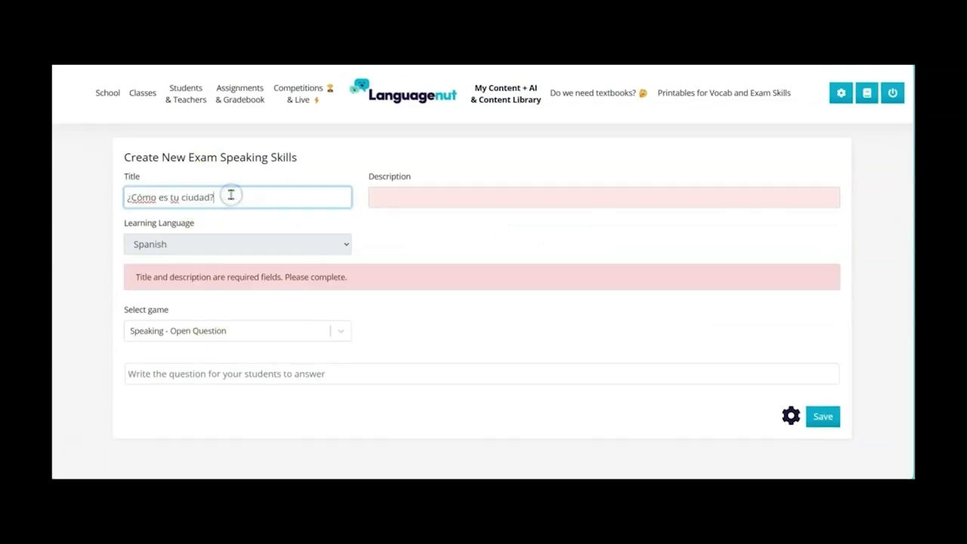
{"action": "left_click", "coordinate": [392, 192]}
{"action": "type", "text": "Where I live"}
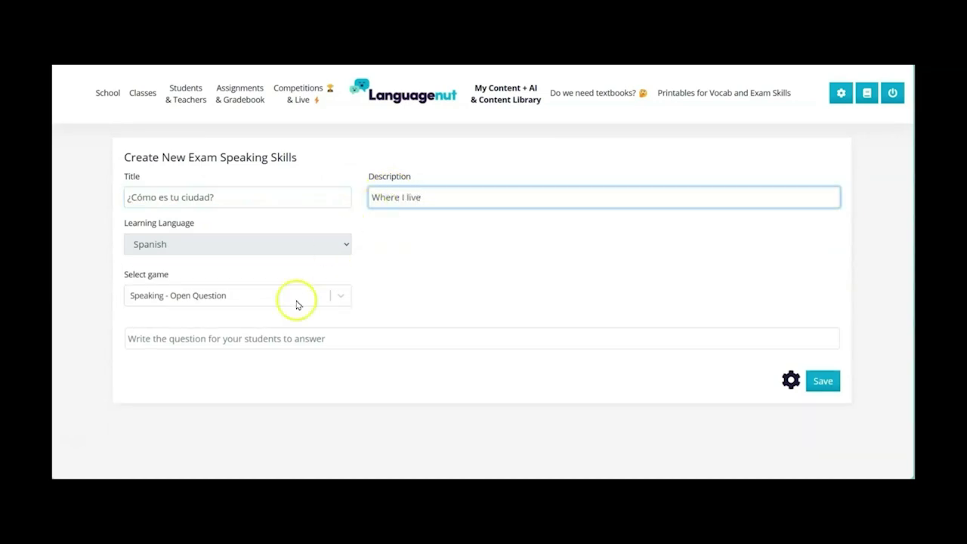
{"action": "left_click", "coordinate": [260, 301]}
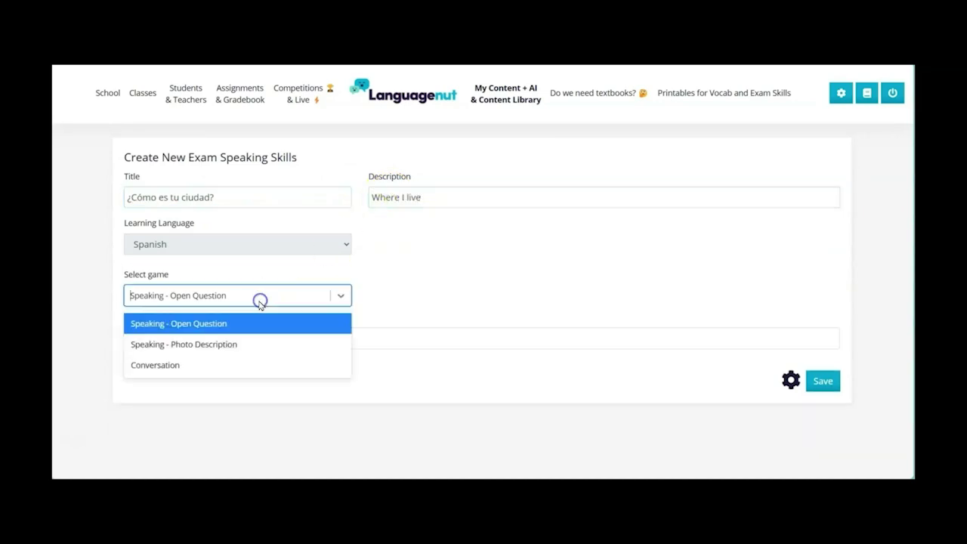
{"action": "left_click", "coordinate": [248, 365]}
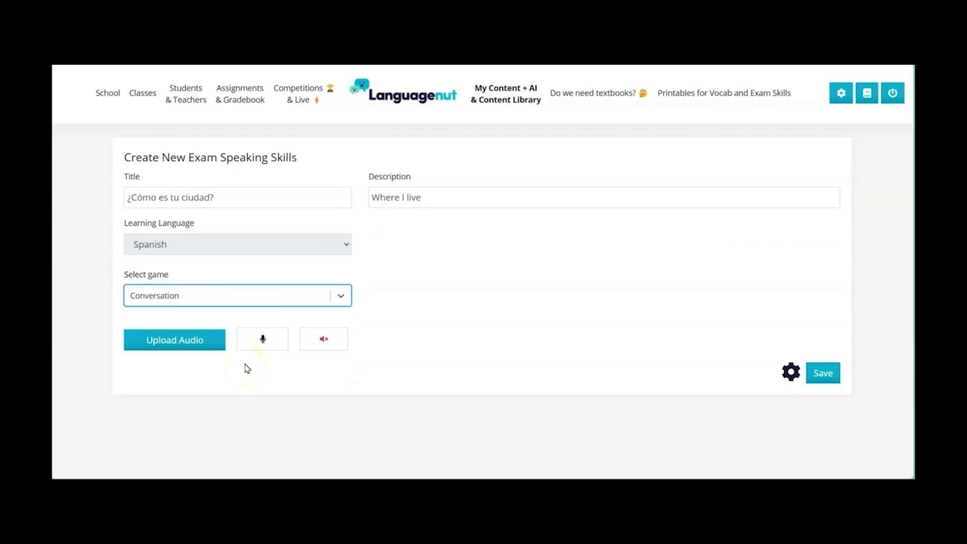
Record a spoken audio prompt with the microphone instead of uploading a file
{"action": "left_click", "coordinate": [178, 344]}
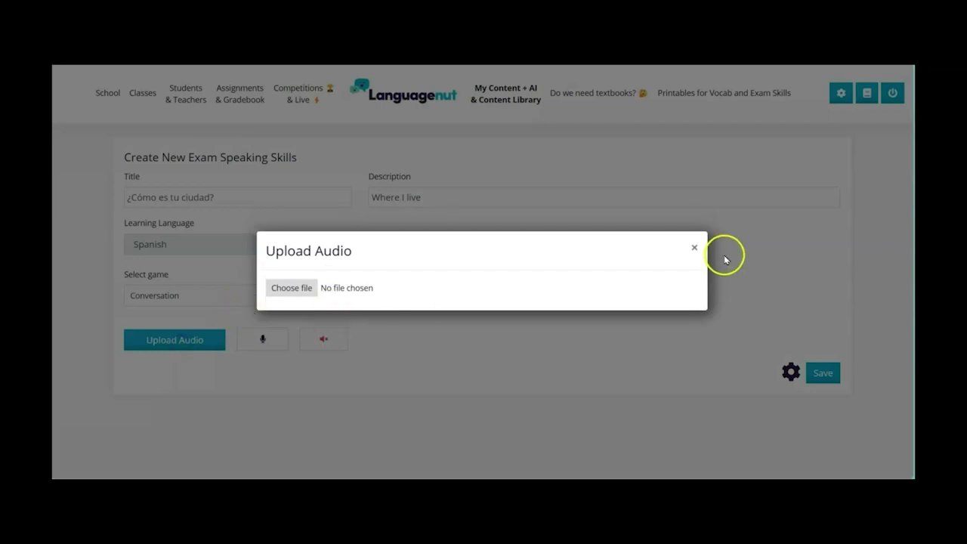
{"action": "left_click", "coordinate": [696, 249]}
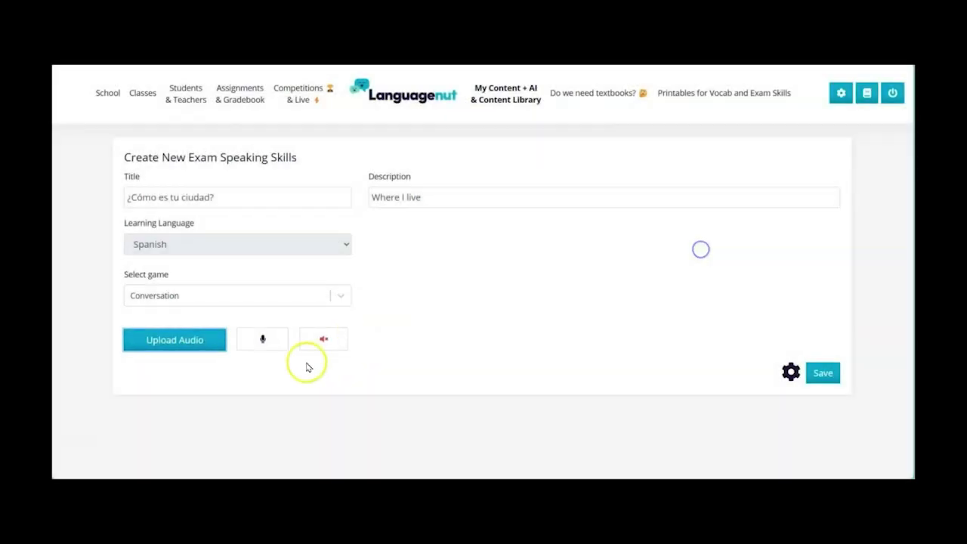
{"action": "left_click", "coordinate": [265, 346]}
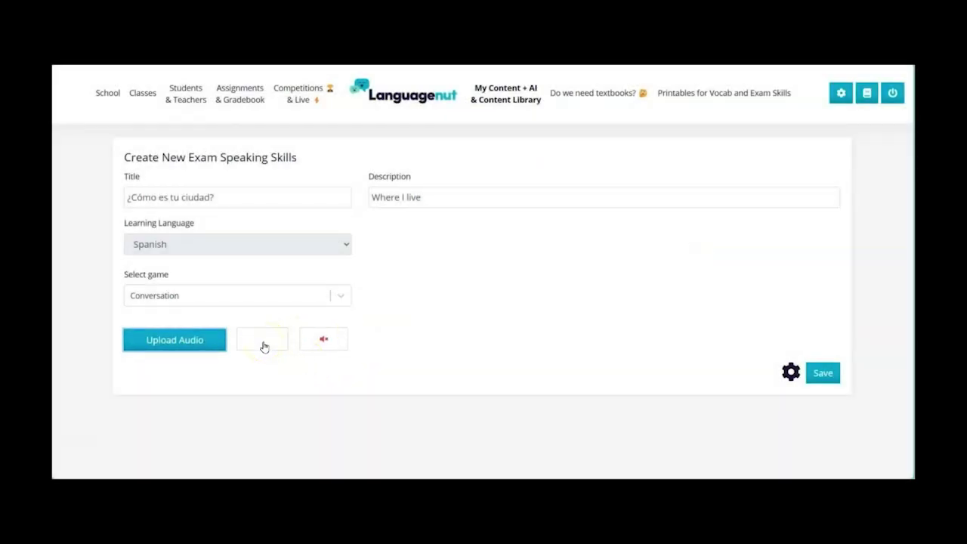
{"action": "left_click", "coordinate": [264, 346]}
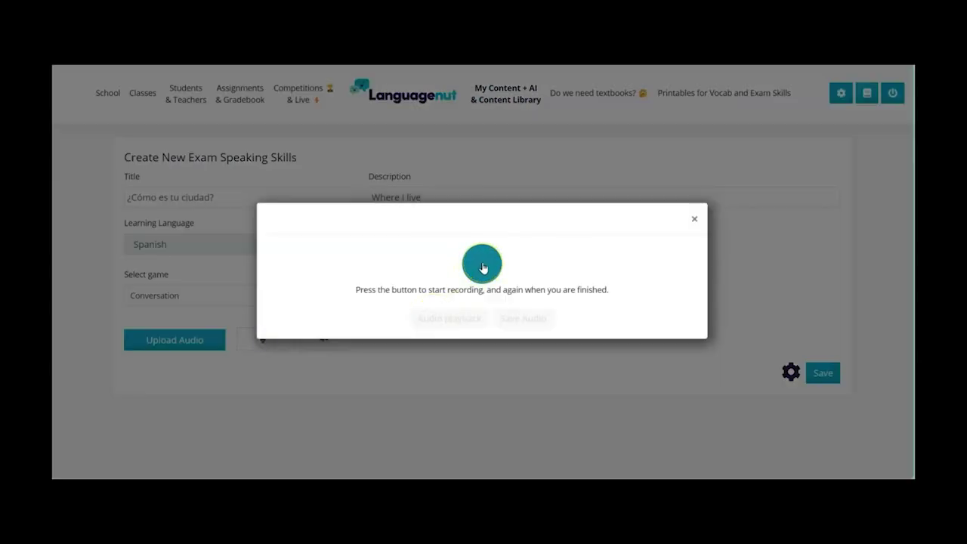
{"action": "left_click", "coordinate": [482, 267]}
{"action": "left_click", "coordinate": [482, 269]}
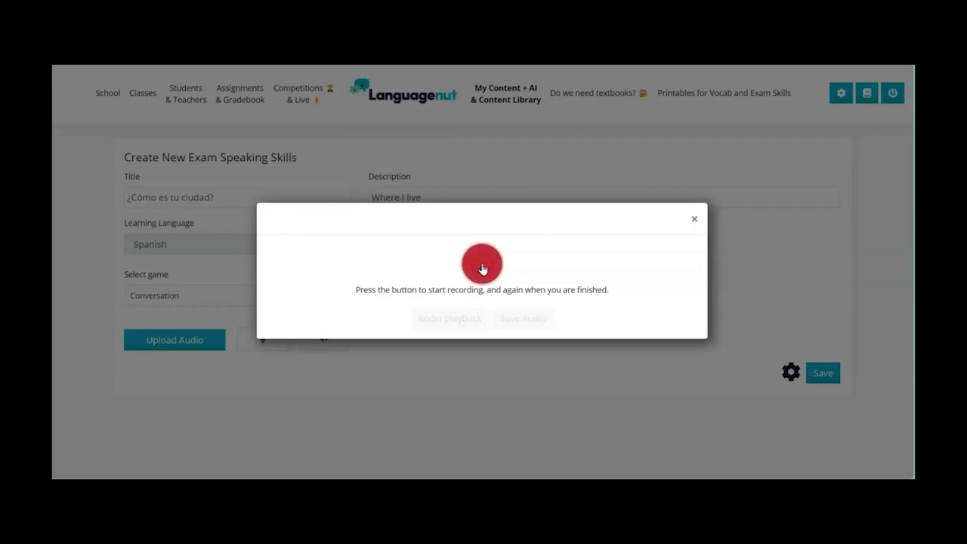
{"action": "left_click", "coordinate": [483, 269]}
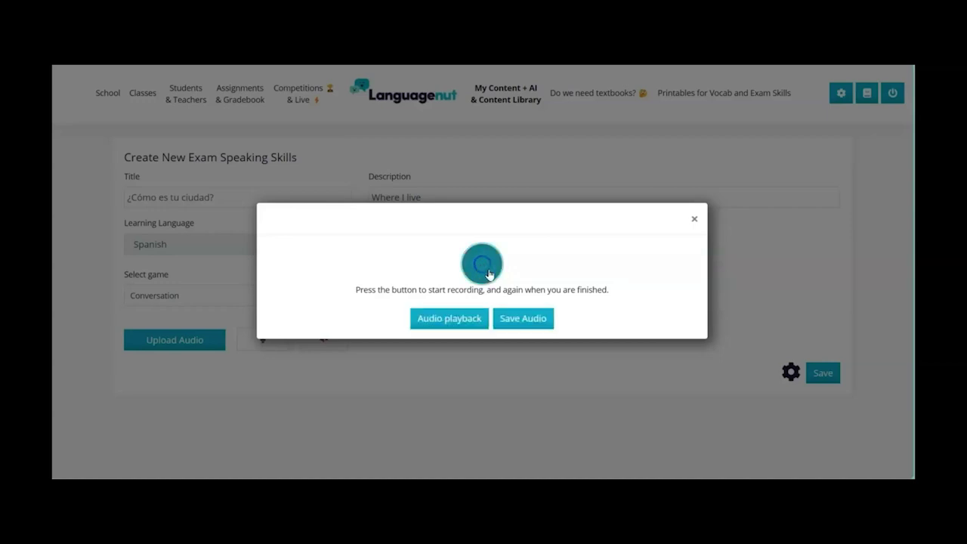
Play back the recording, keep it, and save the Conversation task
{"action": "left_click", "coordinate": [442, 324]}
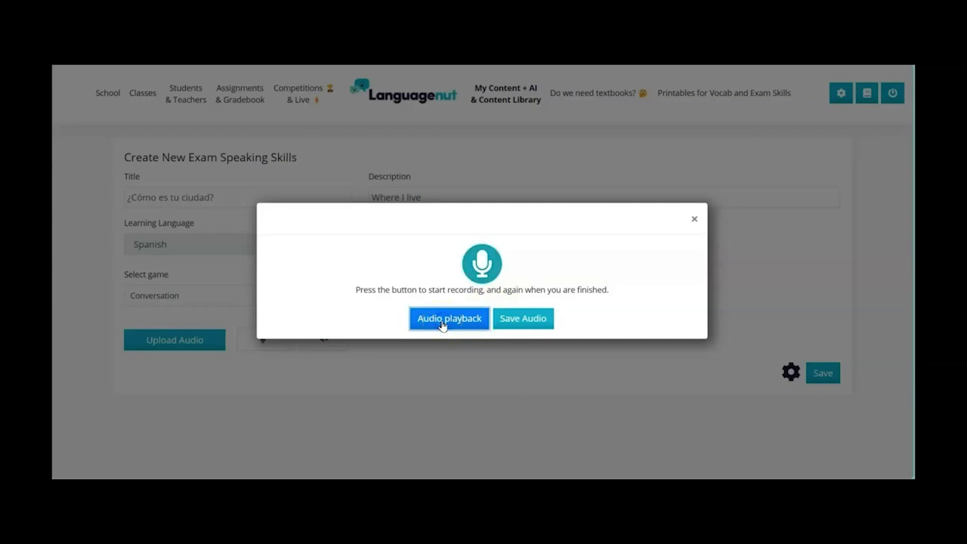
{"action": "left_click", "coordinate": [443, 325]}
{"action": "left_click", "coordinate": [502, 321]}
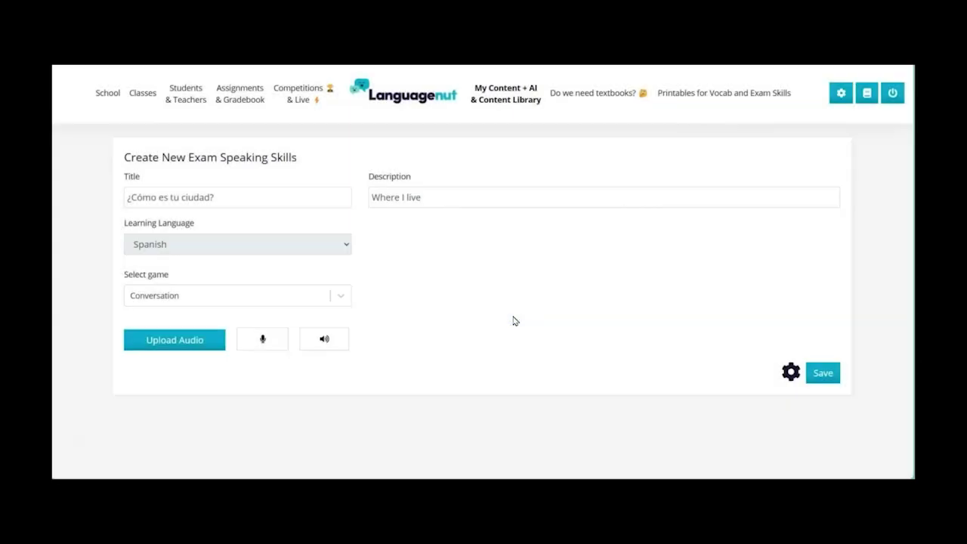
{"action": "left_click", "coordinate": [831, 374]}
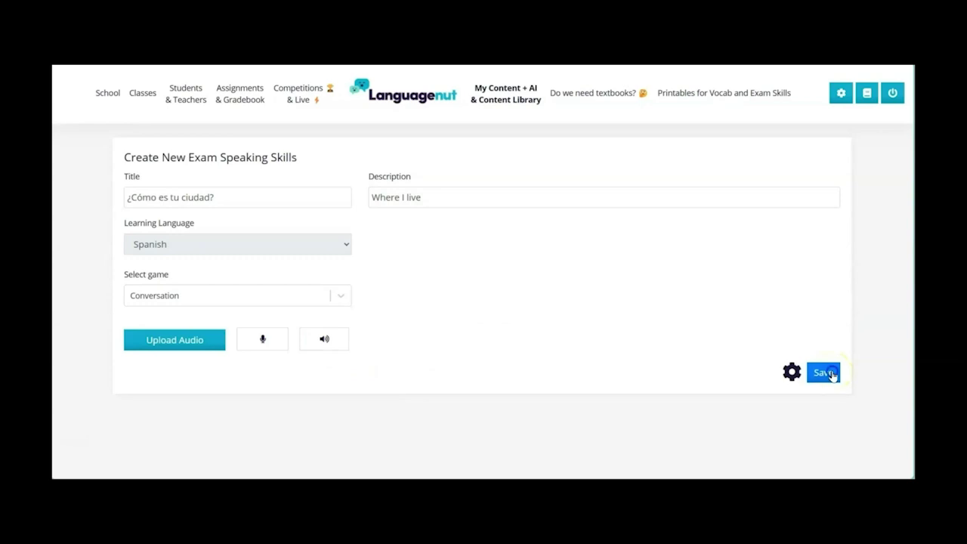
Start new custom content with the Exam Writing Skills type
{"action": "scroll", "coordinate": [534, 319], "scroll_direction": "down", "scroll_amount": 2}
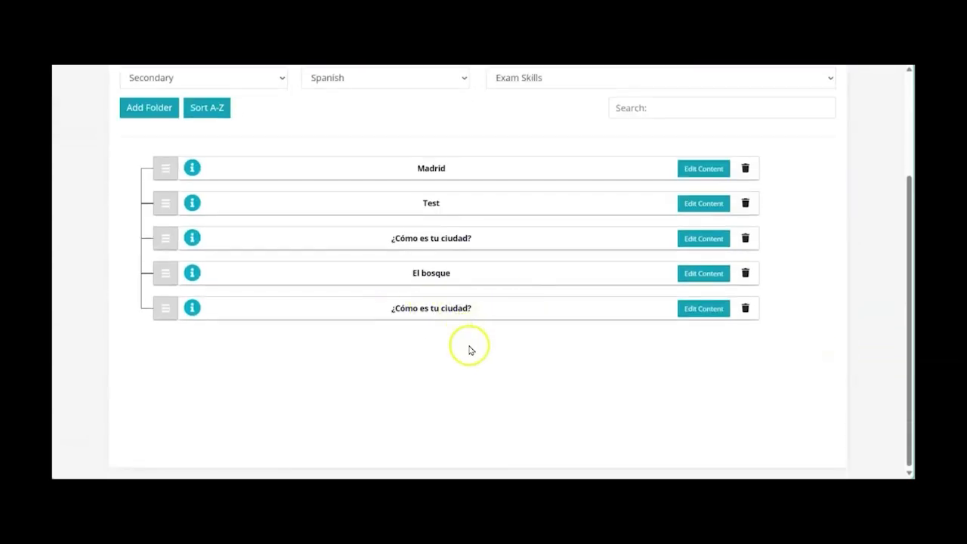
{"action": "scroll", "coordinate": [475, 369], "scroll_direction": "up", "scroll_amount": 2}
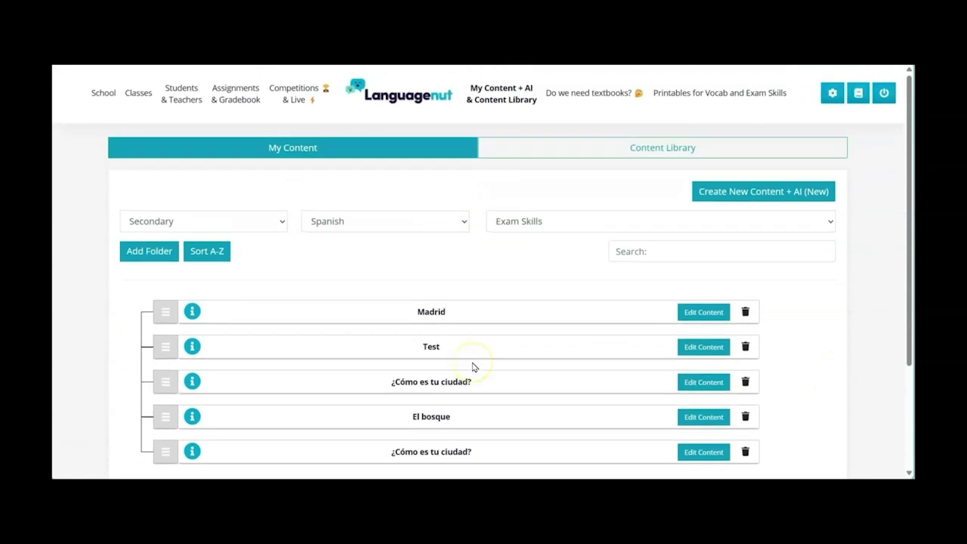
{"action": "left_click", "coordinate": [742, 195]}
{"action": "left_click", "coordinate": [556, 213]}
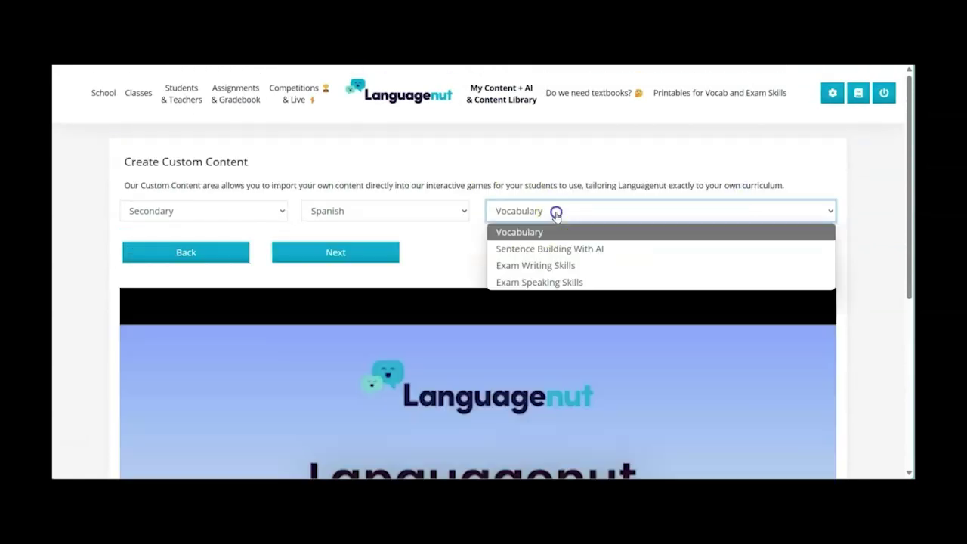
{"action": "left_click", "coordinate": [557, 265]}
{"action": "left_click", "coordinate": [378, 255]}
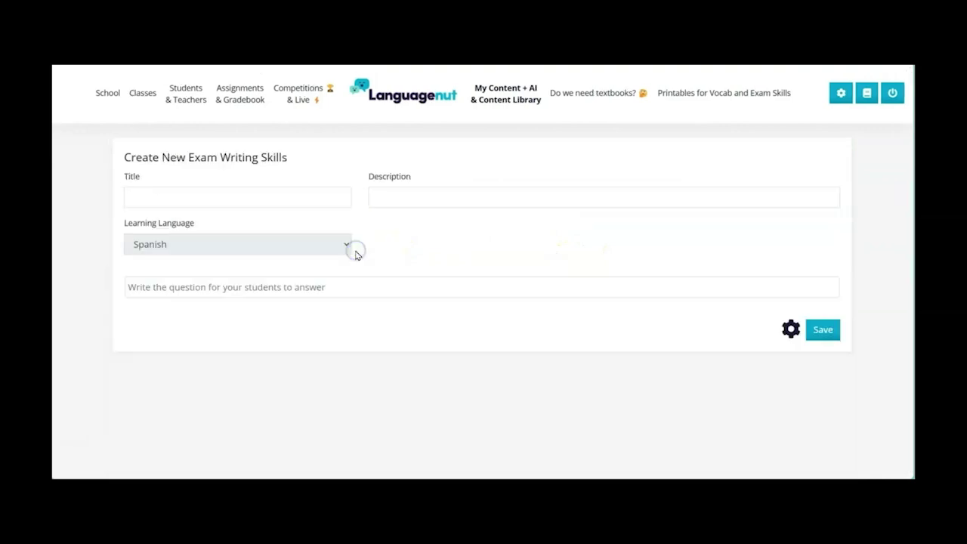
Enter title and question '¿Cómo es tu ciudad?' and description 'Where I live', then save
{"action": "left_click", "coordinate": [232, 197]}
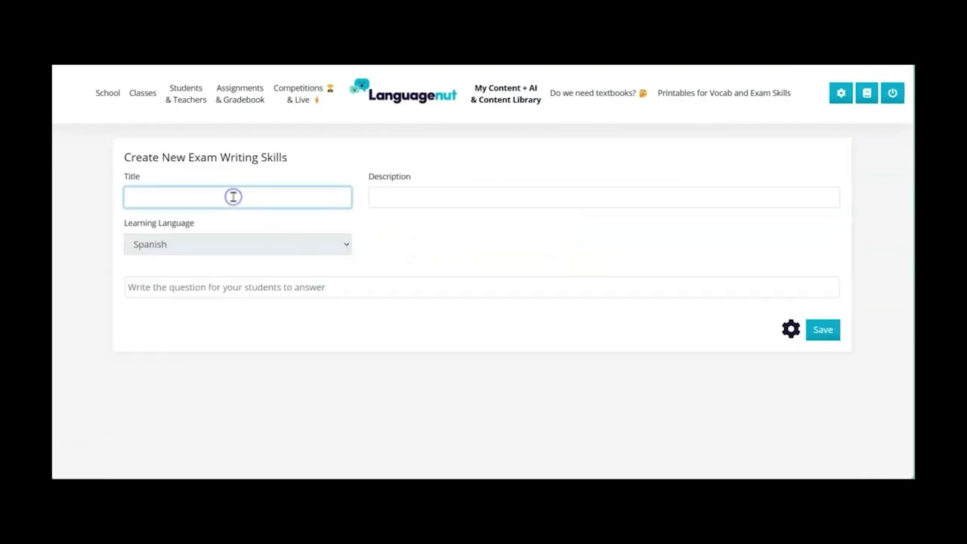
{"action": "type", "text": "¿Cómo es tu ciudad?"}
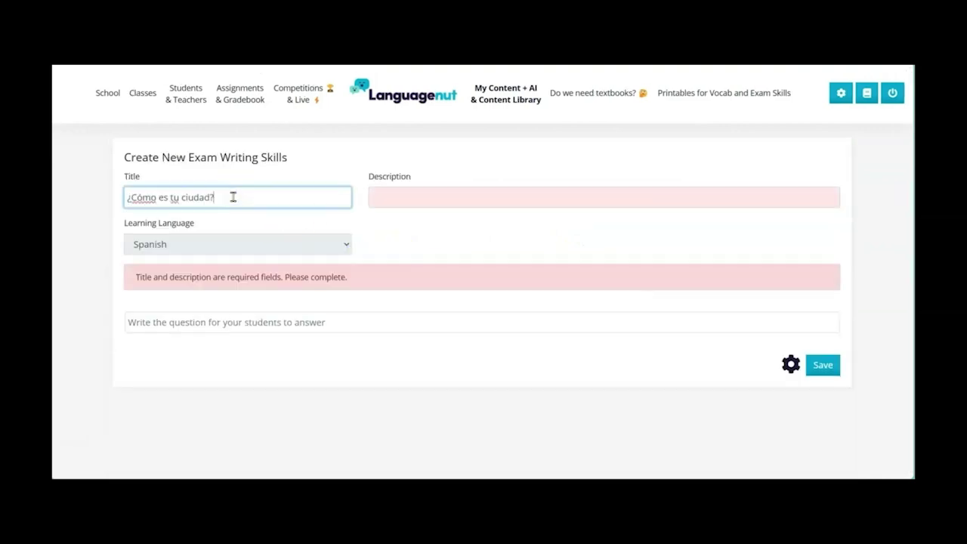
{"action": "left_click", "coordinate": [404, 199]}
{"action": "type", "text": "Where"}
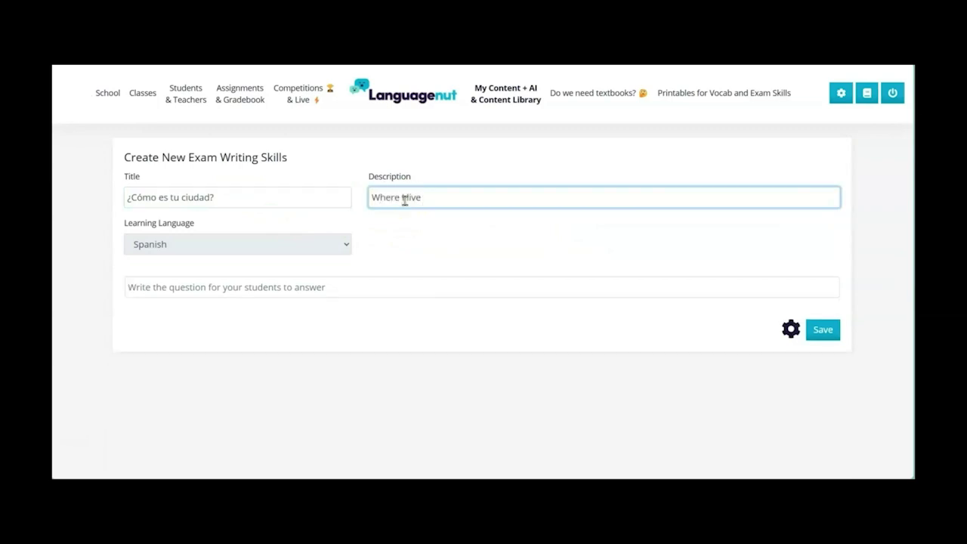
{"action": "type", "text": " I live"}
{"action": "left_click", "coordinate": [224, 287]}
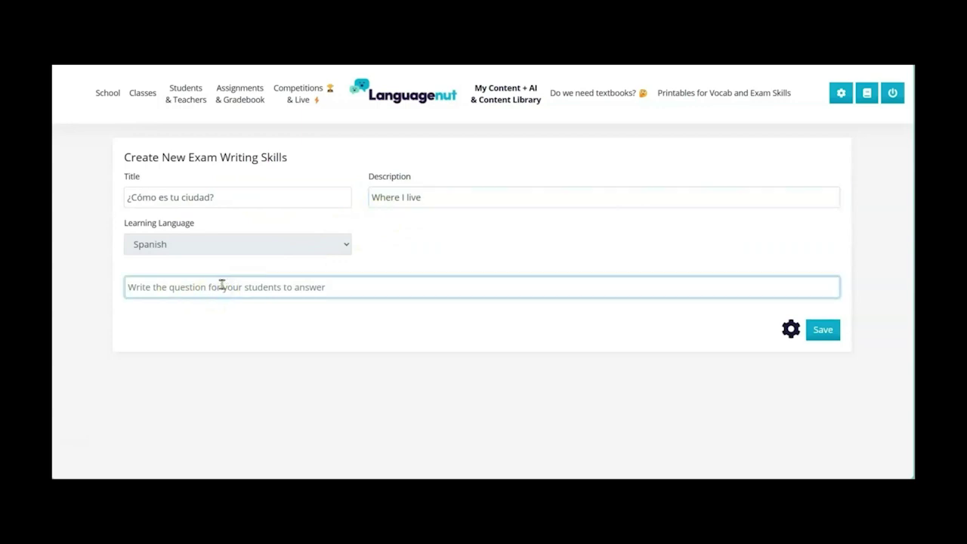
{"action": "type", "text": "¿Cómo es tu ciudad?"}
{"action": "left_click", "coordinate": [250, 368]}
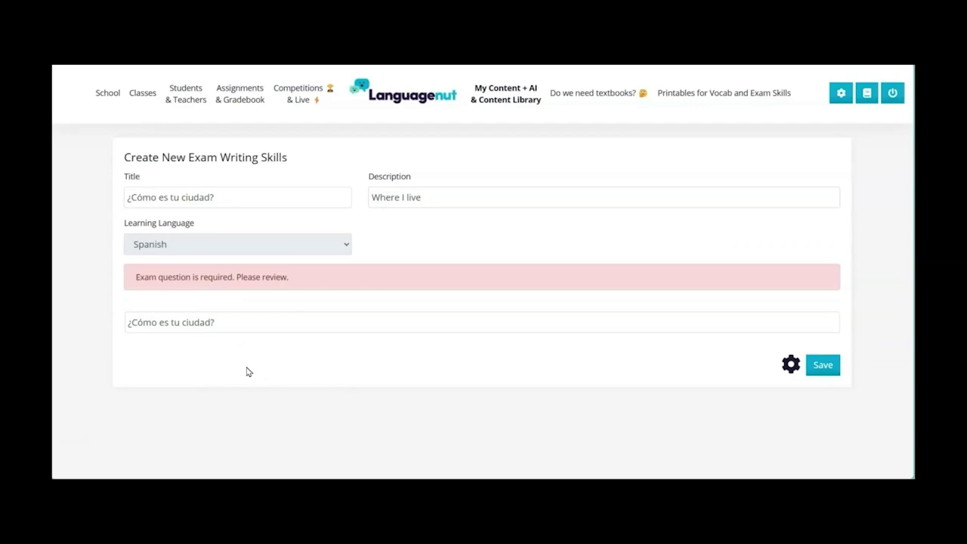
{"action": "left_click", "coordinate": [249, 321]}
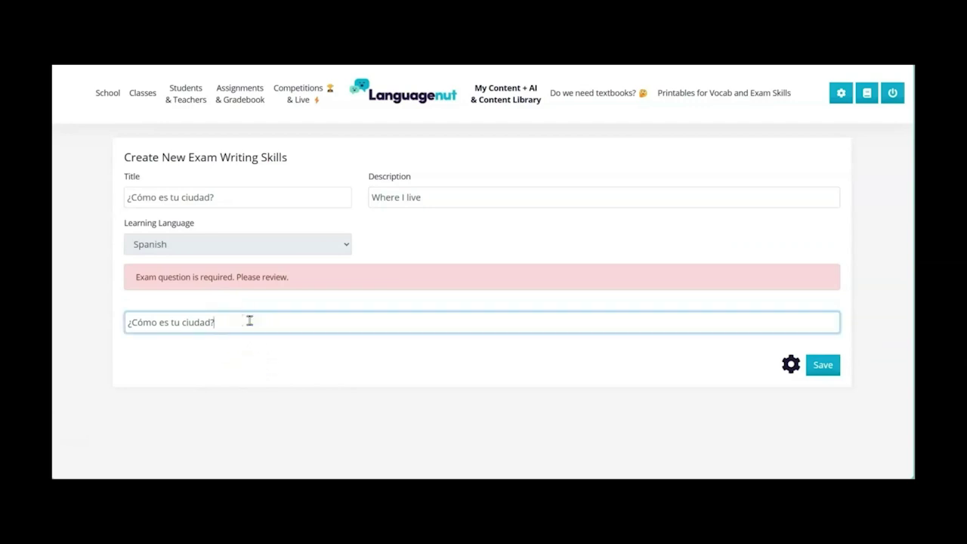
{"action": "left_click", "coordinate": [826, 369]}
Pick Spanish in student view and list Exam Skills My Content, showing '¿Cómo es tu ciudad? - Writing - Open Question'
{"action": "scroll", "coordinate": [507, 395], "scroll_direction": "down", "scroll_amount": 2}
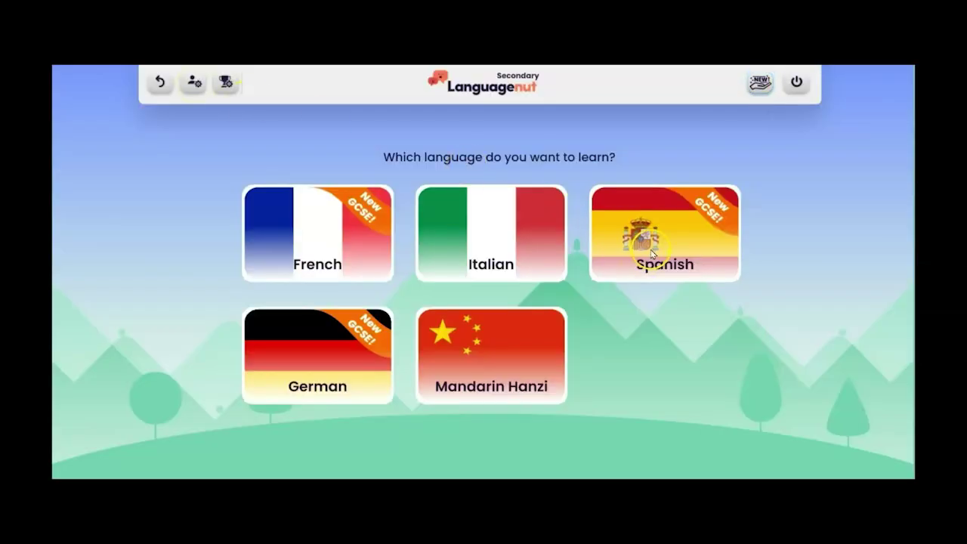
{"action": "left_click", "coordinate": [651, 254]}
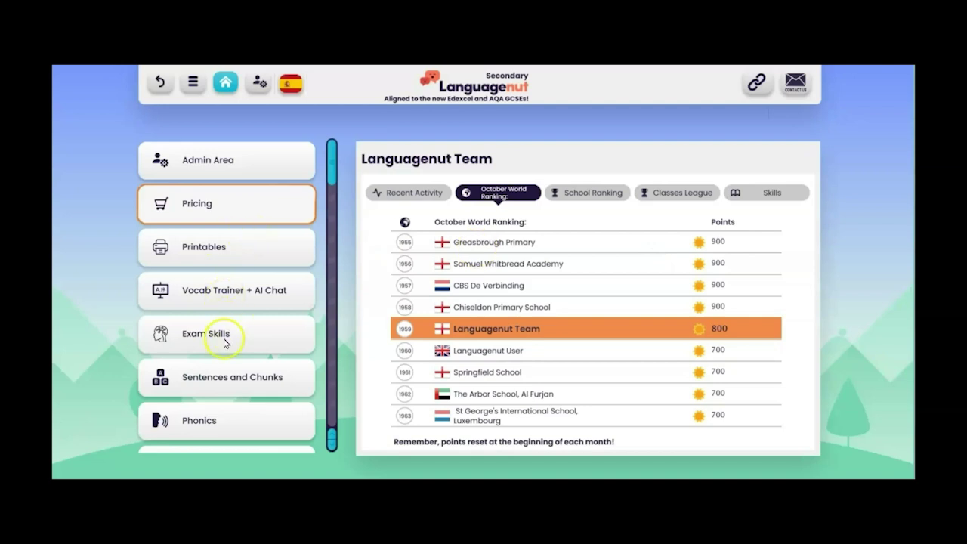
{"action": "left_click", "coordinate": [223, 340]}
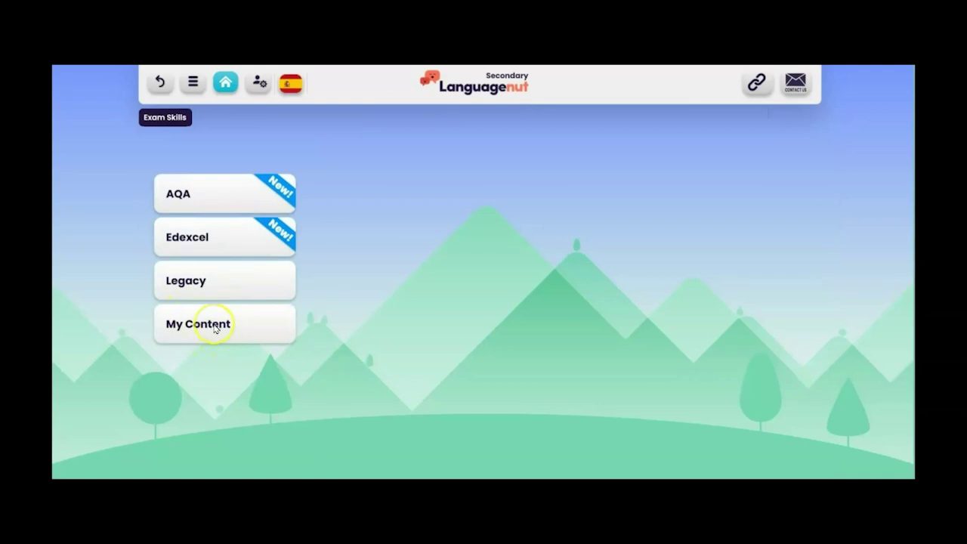
{"action": "left_click", "coordinate": [215, 328]}
{"action": "scroll", "coordinate": [479, 384], "scroll_direction": "down", "scroll_amount": 5}
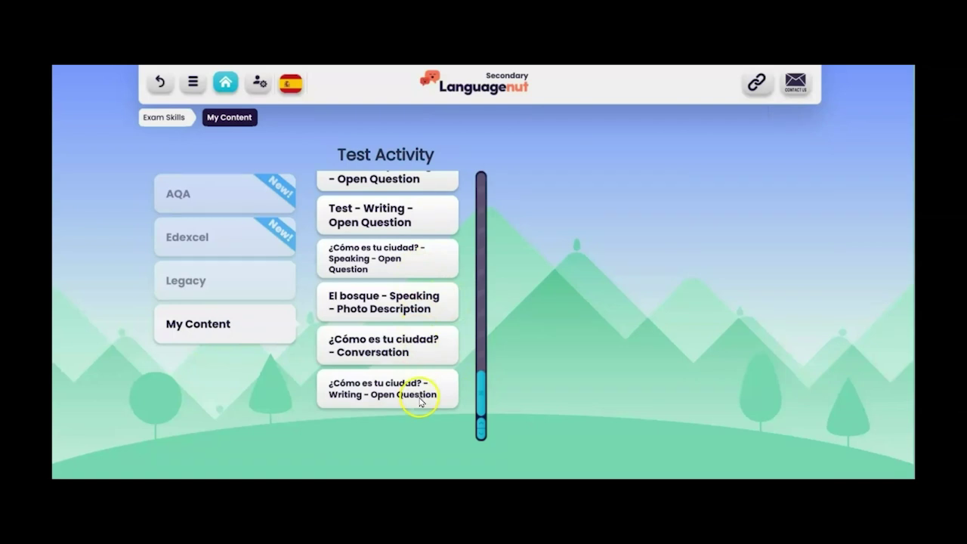
{"action": "left_click", "coordinate": [381, 270]}
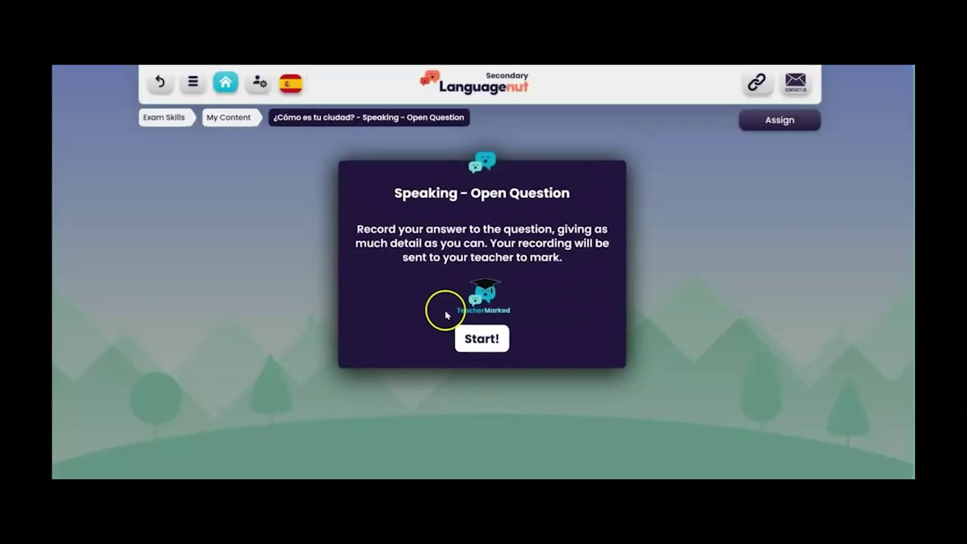
{"action": "left_click", "coordinate": [484, 340]}
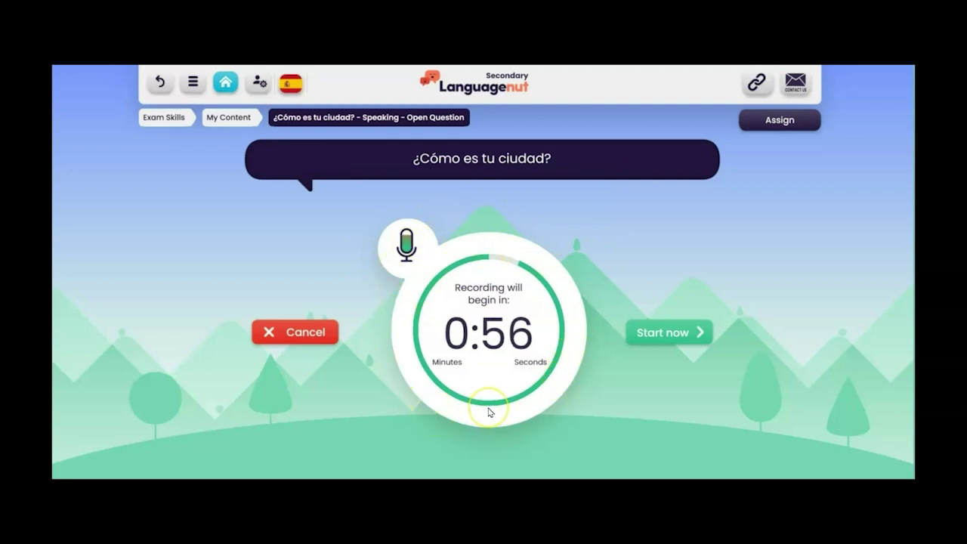
{"action": "left_click", "coordinate": [662, 337]}
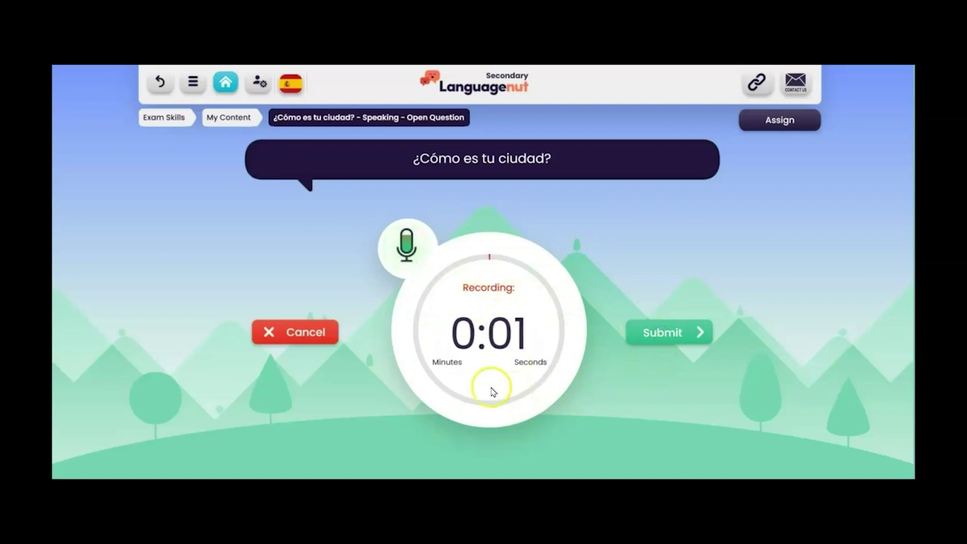
{"action": "left_click", "coordinate": [251, 118]}
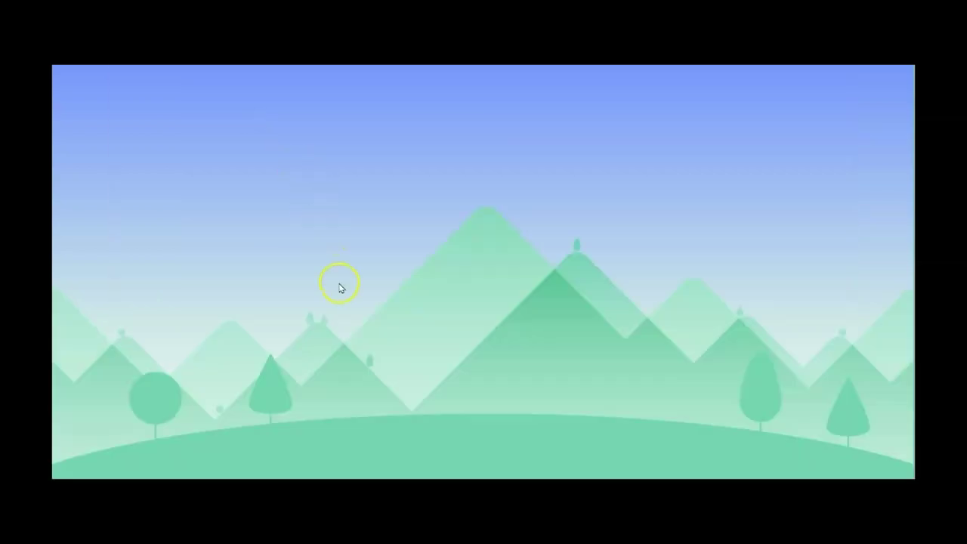
{"action": "left_click", "coordinate": [338, 282]}
{"action": "left_click", "coordinate": [261, 326]}
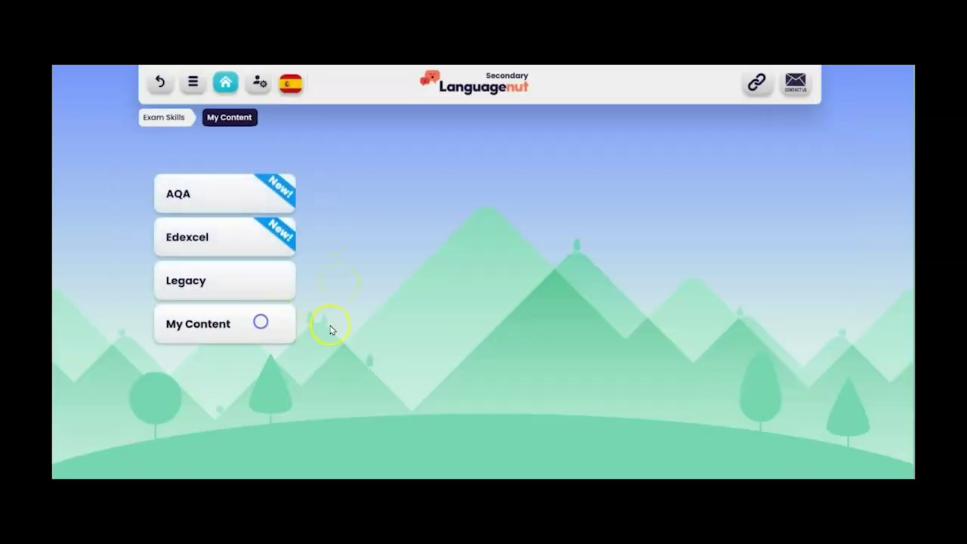
Trial-run the 'El bosque - Speaking - Photo Description' task through Start! and Start now
{"action": "left_click", "coordinate": [393, 348]}
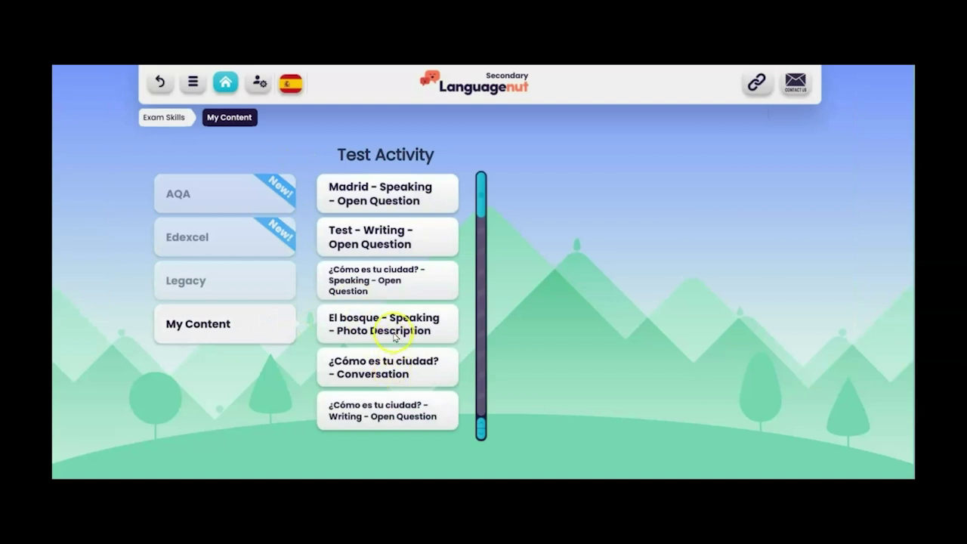
{"action": "left_click", "coordinate": [461, 345]}
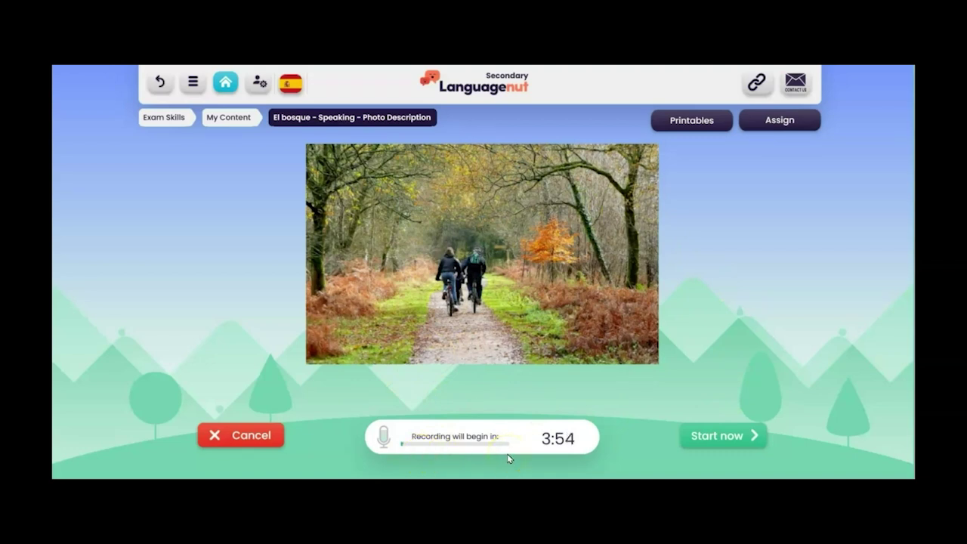
{"action": "left_click", "coordinate": [752, 435]}
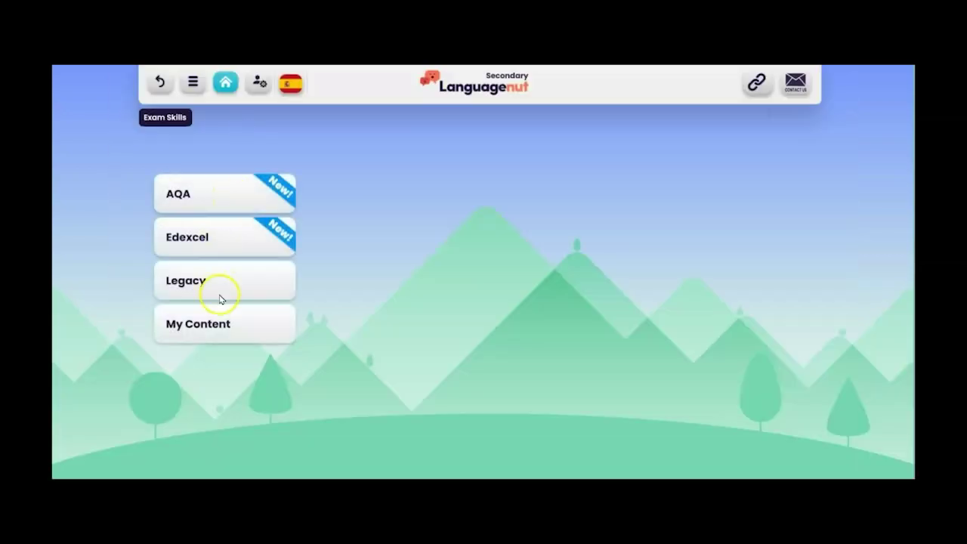
{"action": "left_click", "coordinate": [219, 314]}
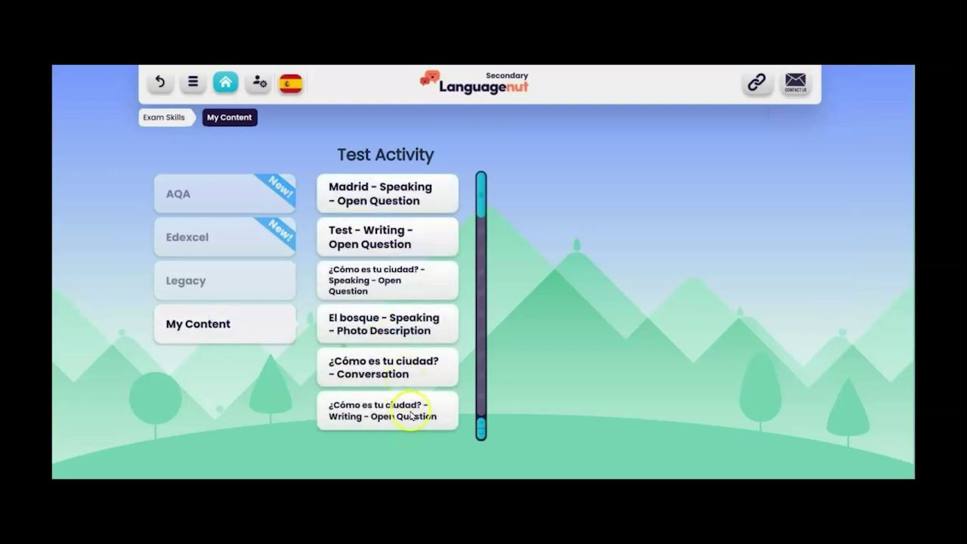
{"action": "left_click", "coordinate": [405, 375]}
{"action": "left_click", "coordinate": [486, 338]}
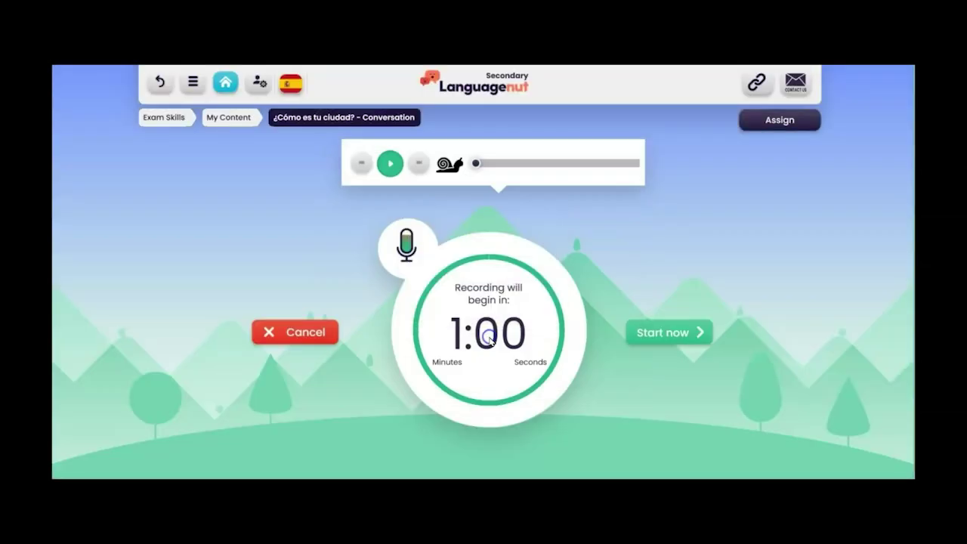
{"action": "left_click", "coordinate": [396, 167]}
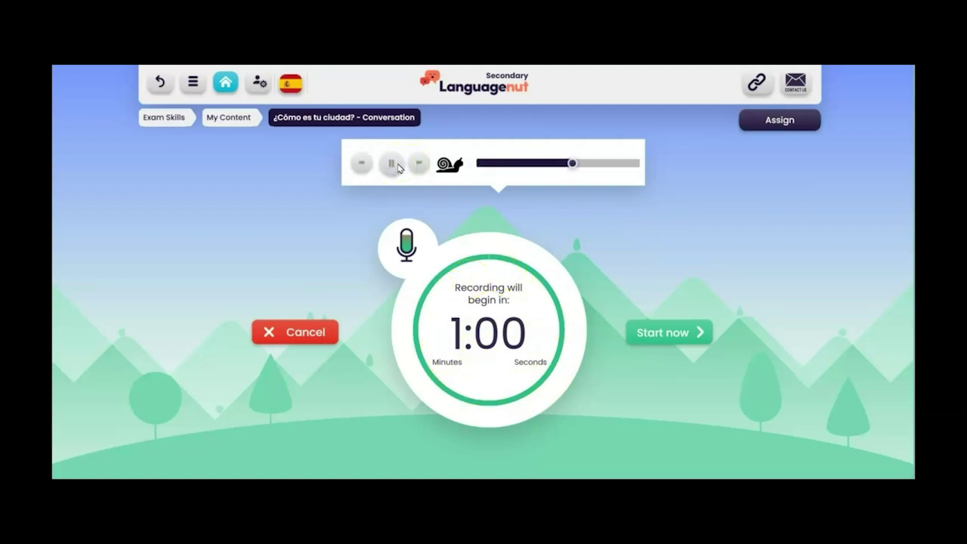
{"action": "left_click", "coordinate": [448, 164]}
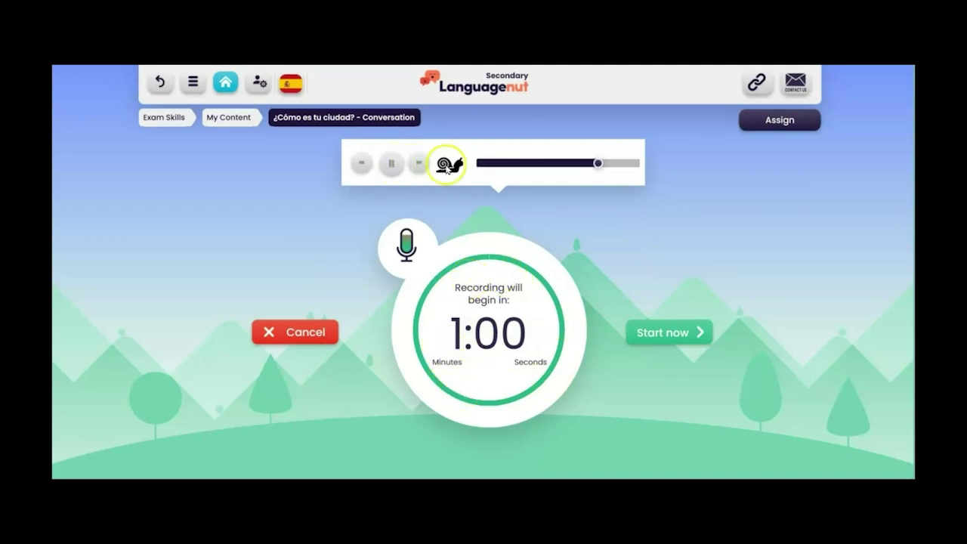
{"action": "left_click", "coordinate": [390, 165]}
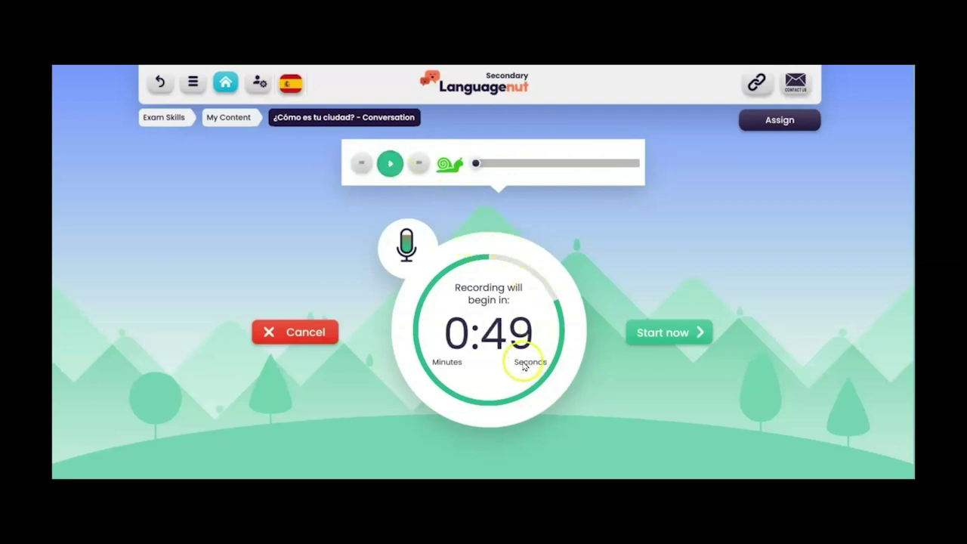
{"action": "left_click", "coordinate": [697, 331]}
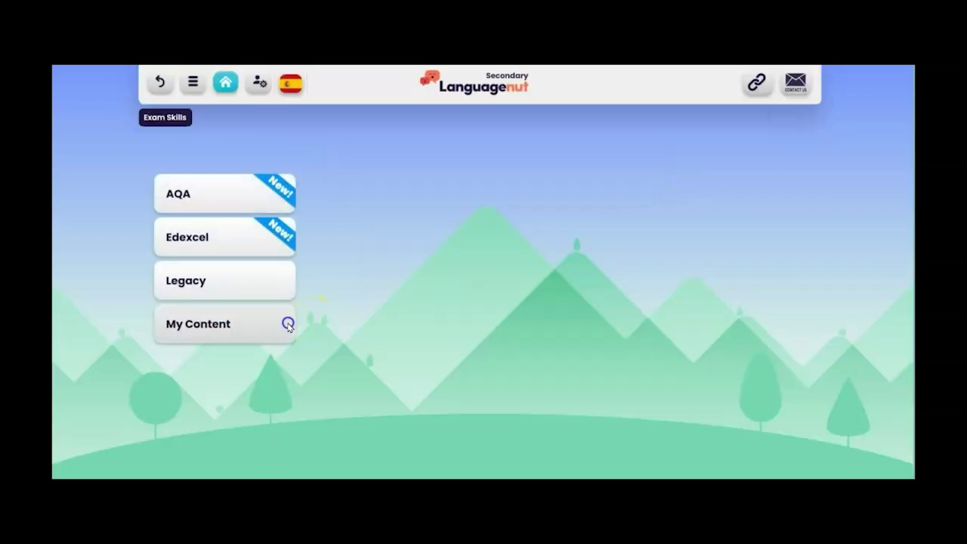
Start the '¿Cómo es tu ciudad? - Writing - Open Question' task, showing an empty answer box
{"action": "left_click", "coordinate": [383, 414]}
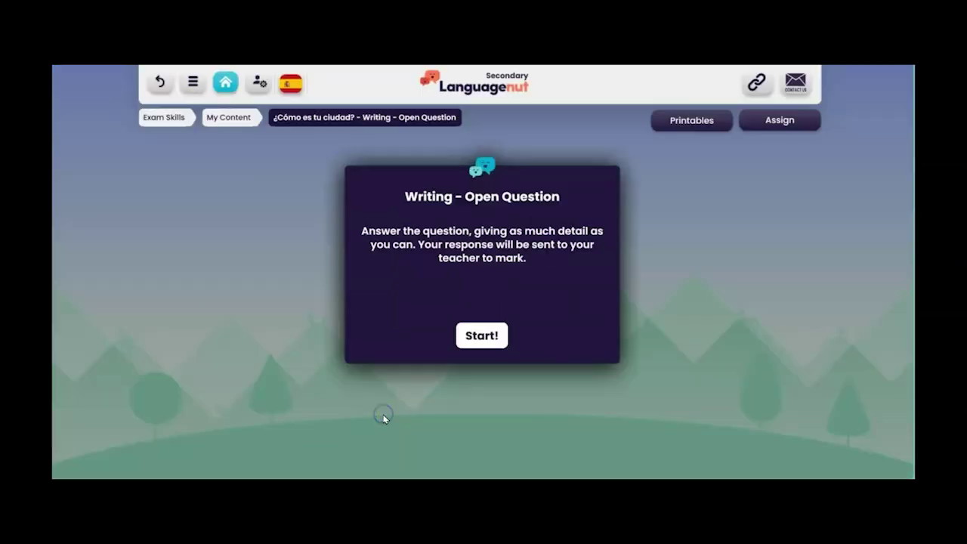
{"action": "left_click", "coordinate": [481, 344]}
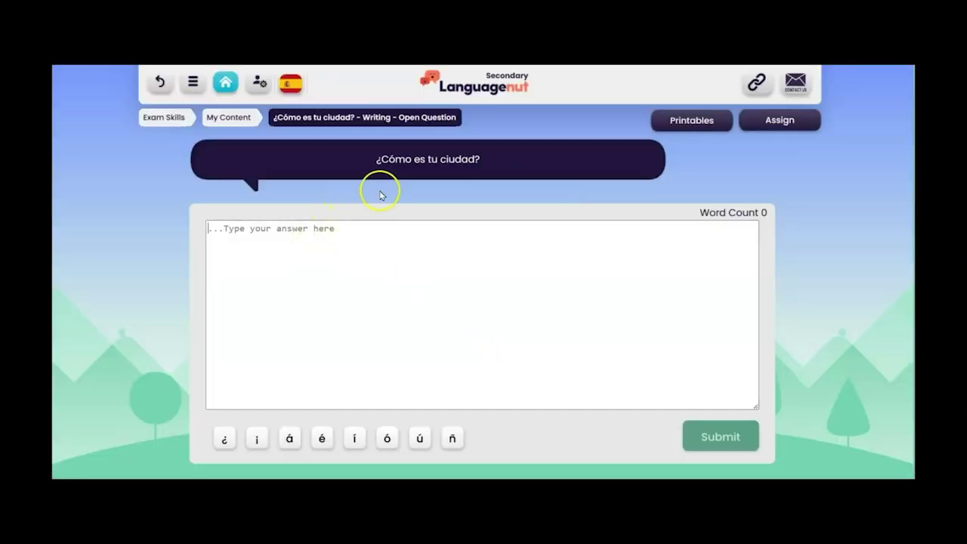